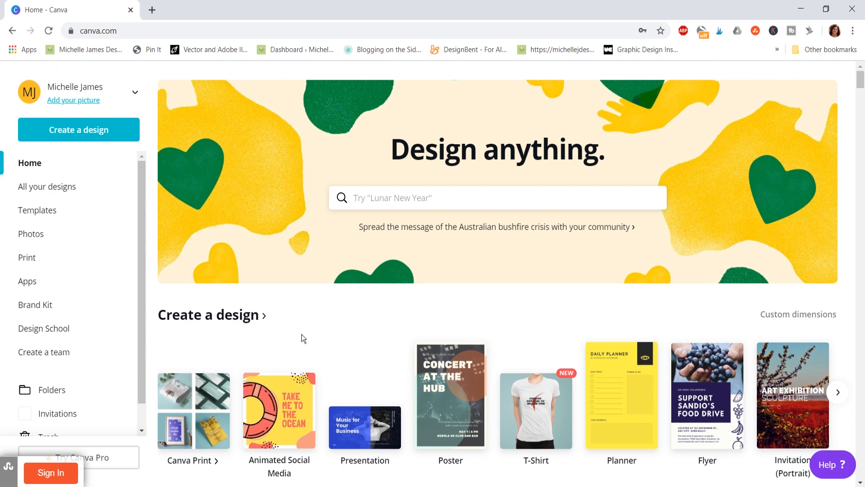
scroll(298, 325, down, 1)
scroll(296, 323, down, 2)
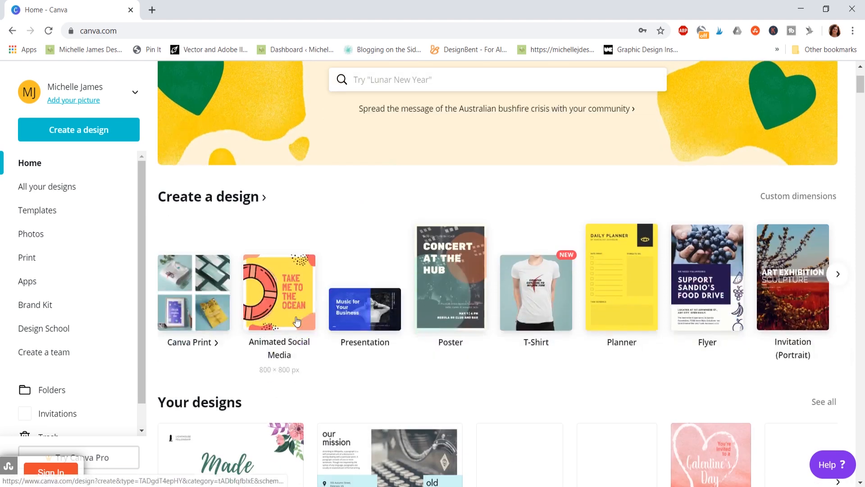
scroll(297, 323, up, 3)
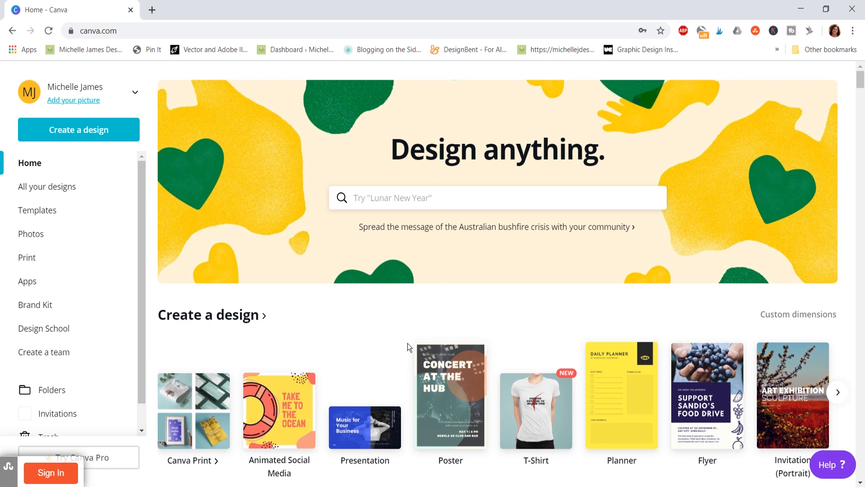
scroll(409, 344, down, 1)
scroll(409, 342, up, 1)
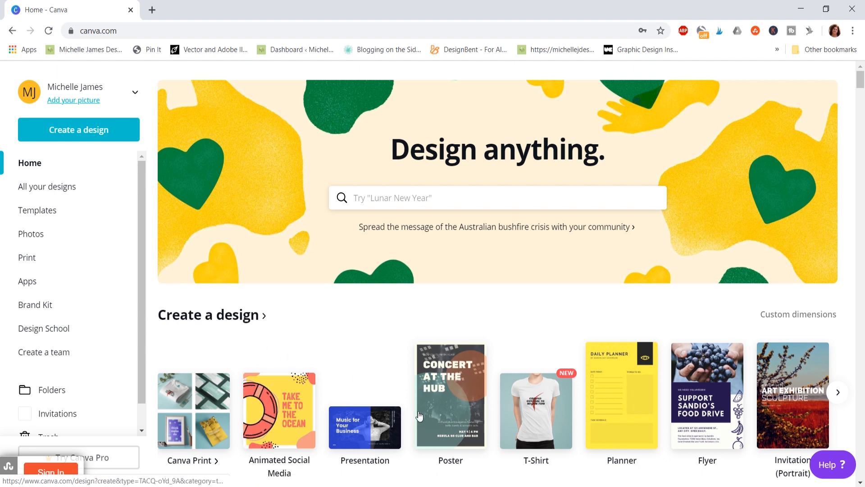
Step: Look through the template categories on the home page, from Flyers and Instagram Posts down to Tickets and Flyer (Landscape)
scroll(320, 350, down, 5)
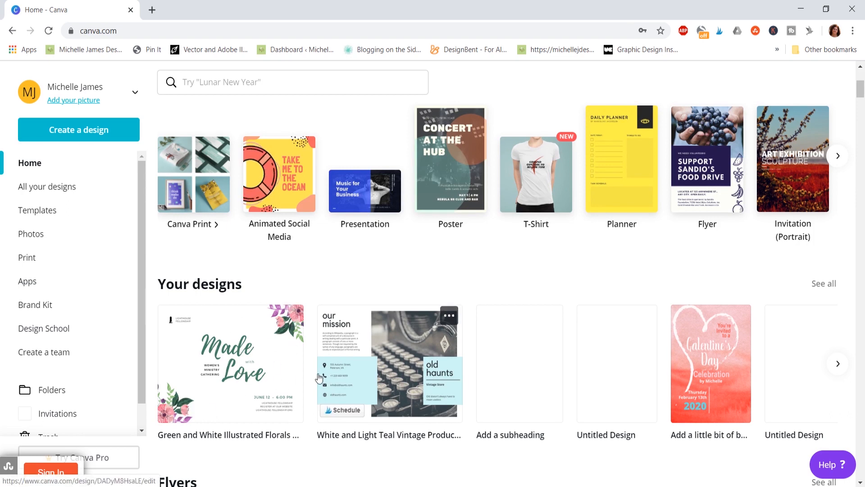
scroll(318, 378, down, 2)
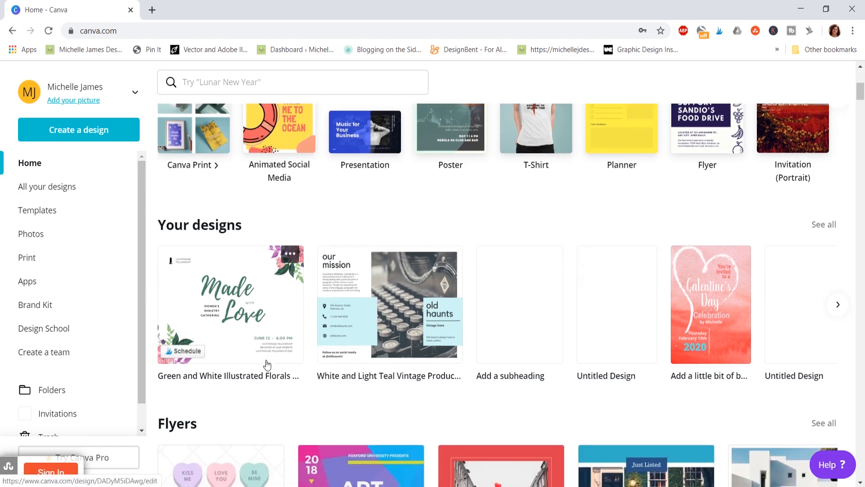
scroll(280, 349, down, 3)
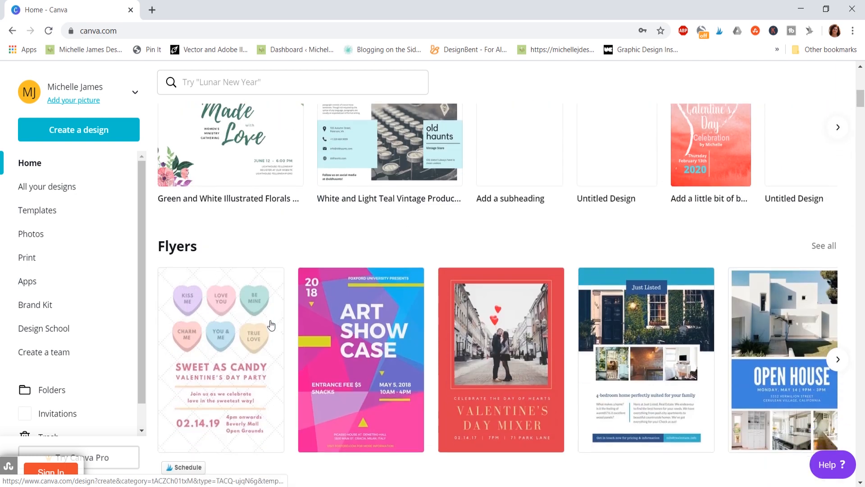
scroll(266, 326, down, 4)
scroll(296, 331, down, 4)
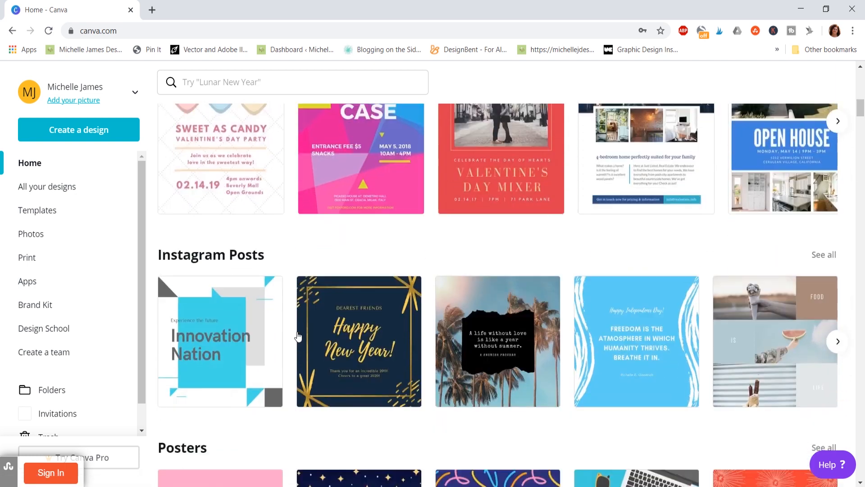
scroll(298, 331, down, 20)
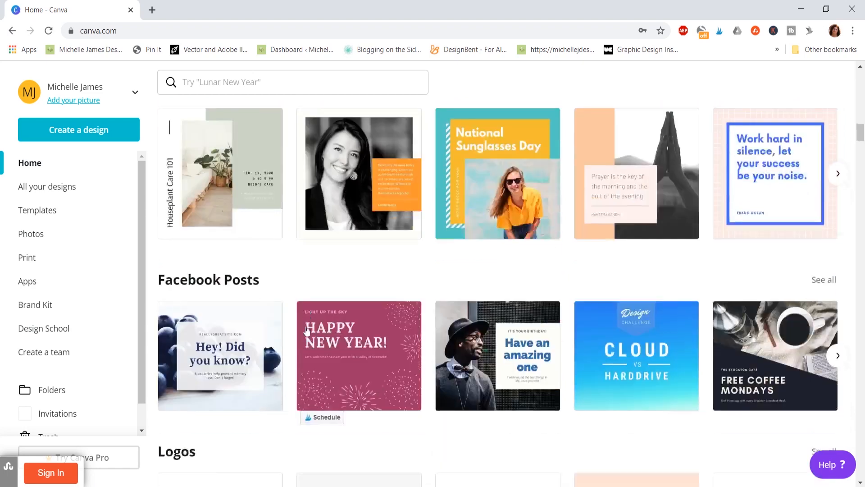
scroll(265, 331, down, 20)
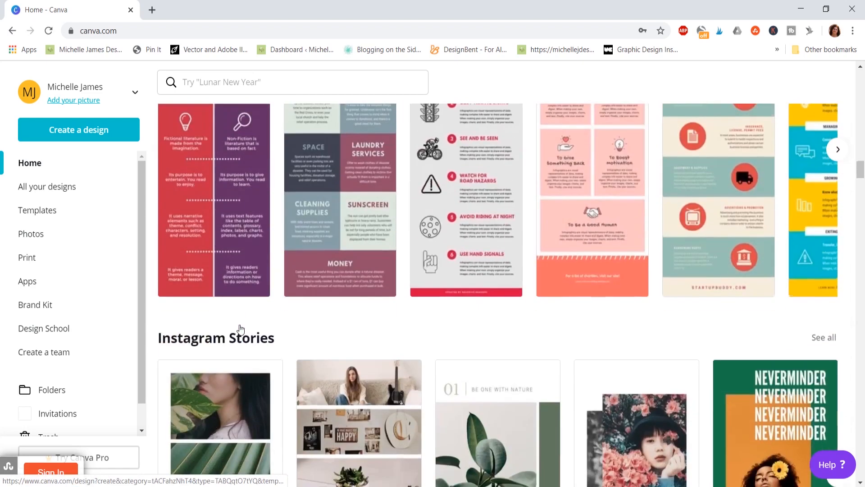
scroll(252, 276, down, 4)
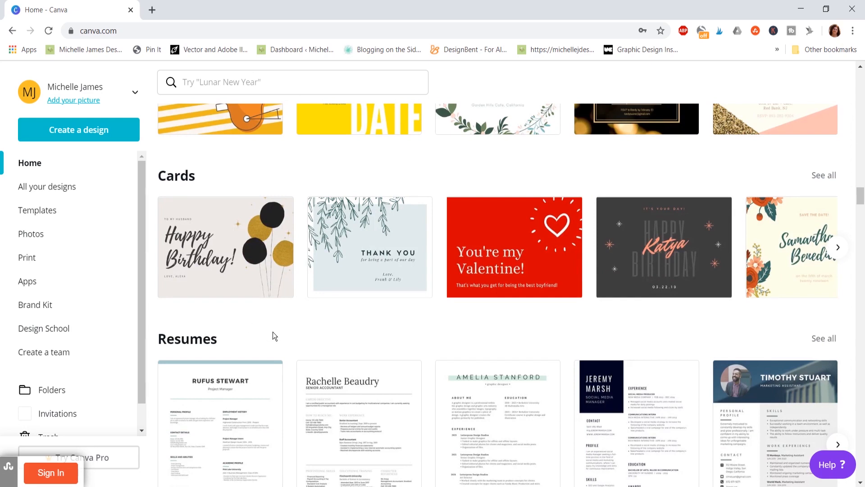
scroll(279, 333, down, 6)
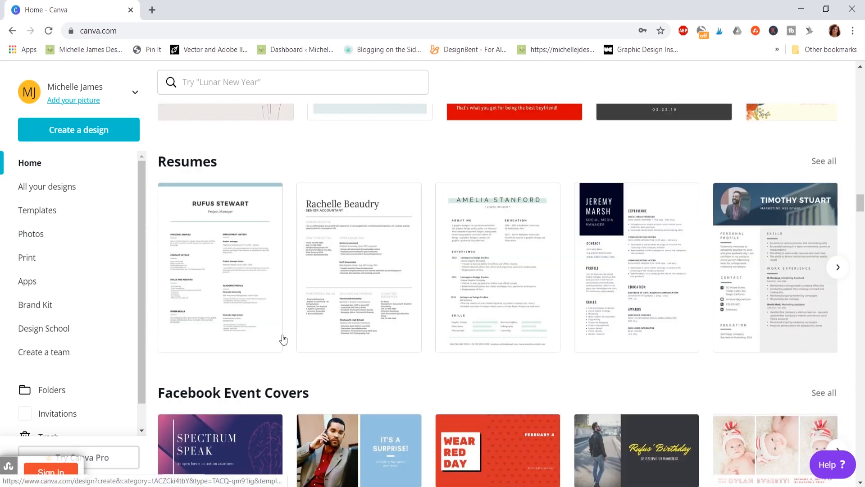
scroll(289, 333, down, 4)
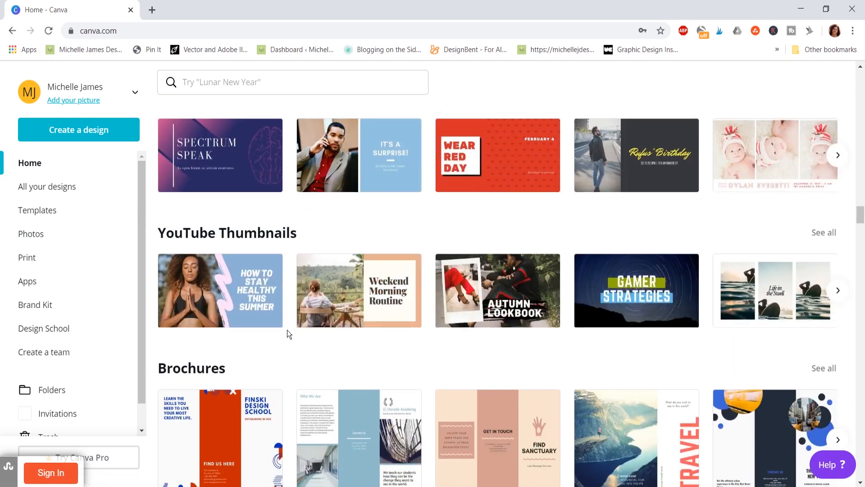
scroll(289, 334, down, 5)
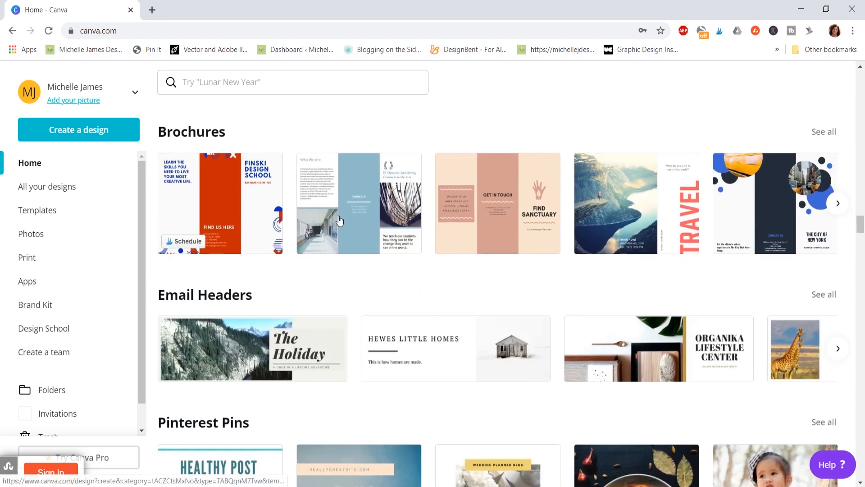
scroll(365, 292, down, 11)
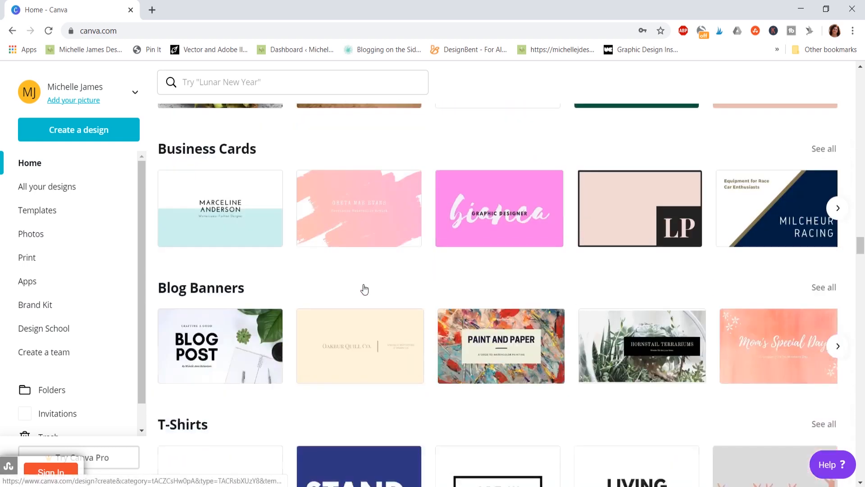
scroll(364, 289, down, 15)
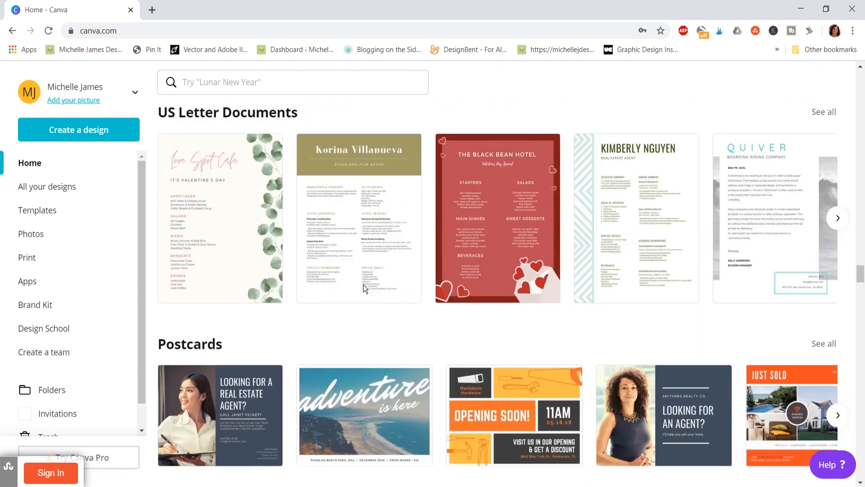
scroll(363, 285, down, 15)
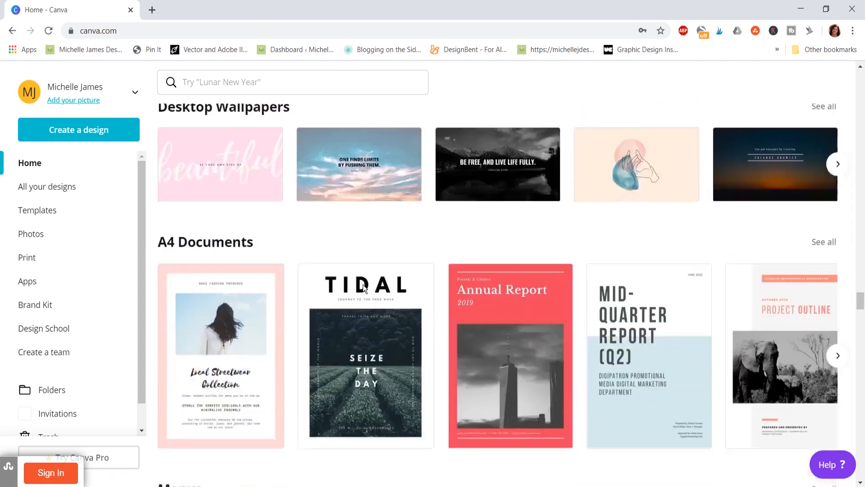
scroll(364, 285, down, 13)
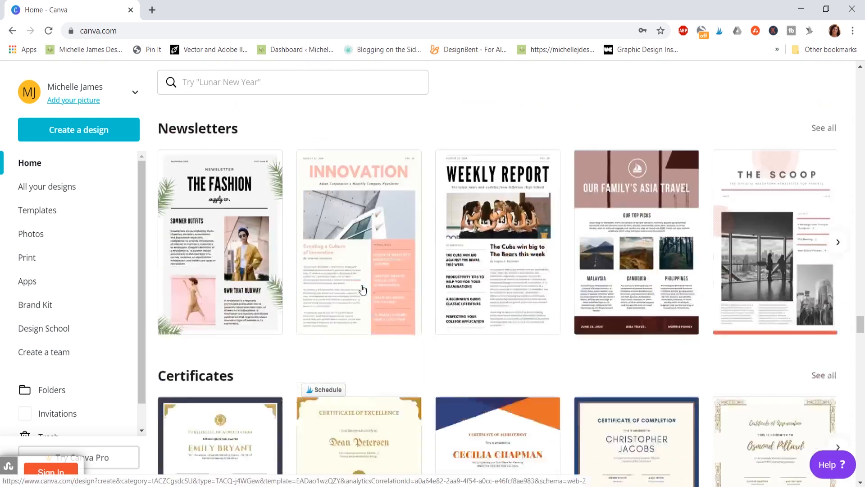
scroll(363, 289, down, 14)
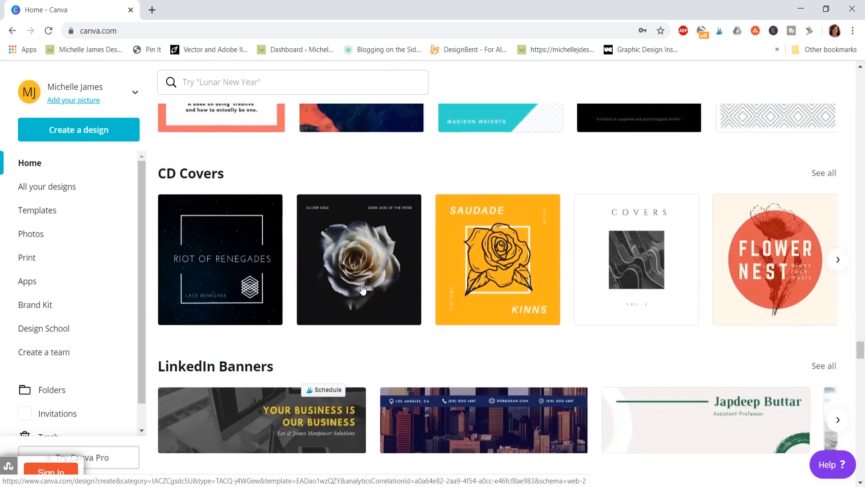
scroll(364, 289, down, 16)
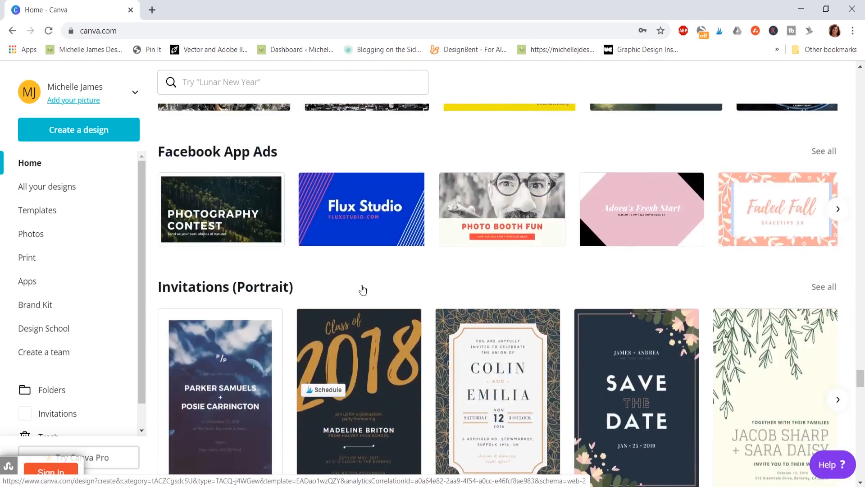
scroll(363, 290, down, 10)
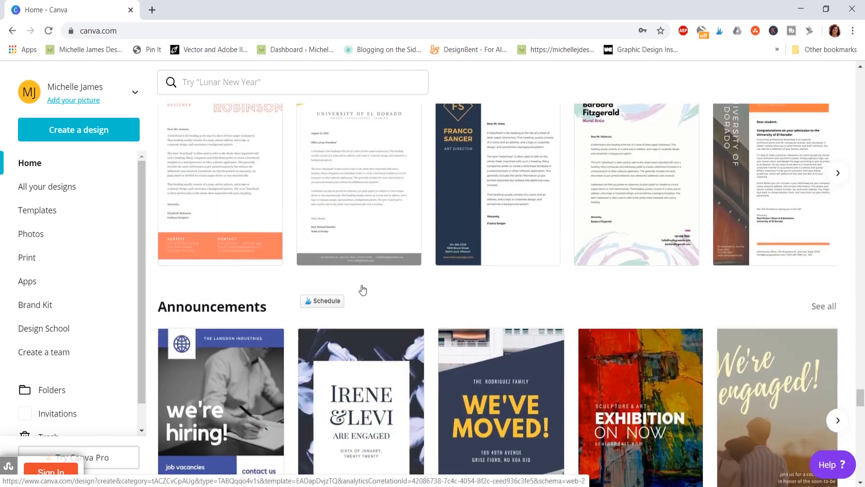
scroll(363, 290, down, 10)
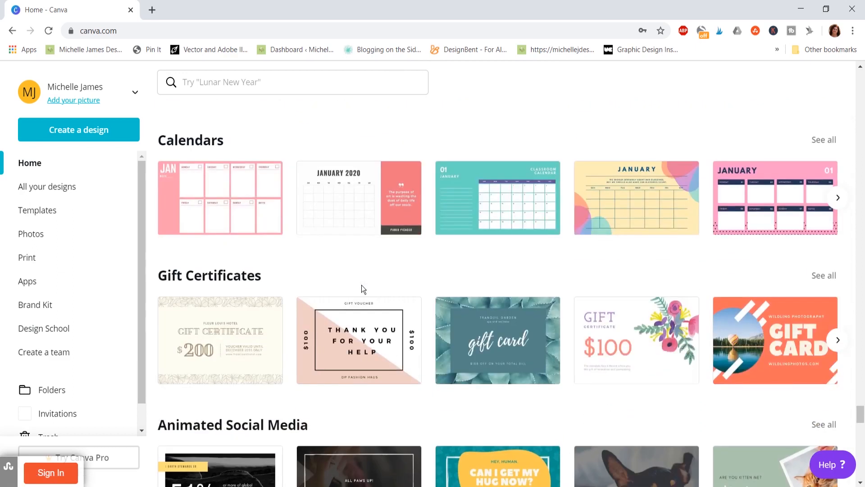
scroll(361, 285, down, 6)
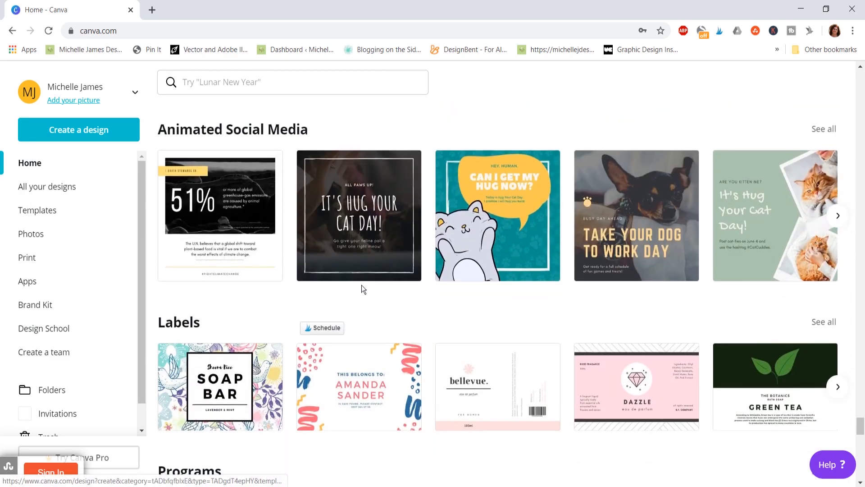
scroll(361, 289, down, 11)
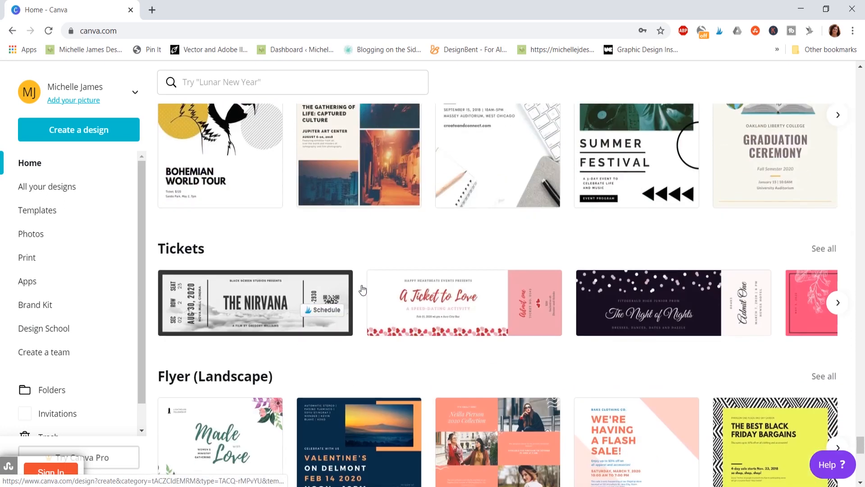
scroll(362, 289, down, 3)
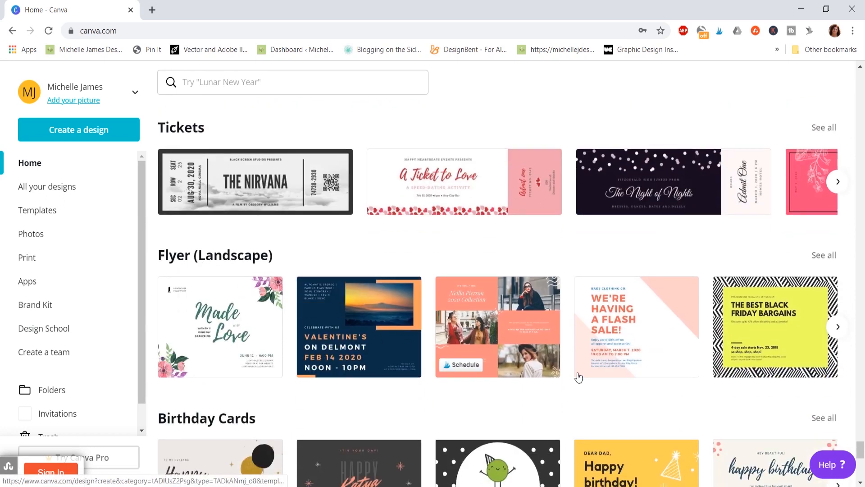
Step: Browse the Flyer (Landscape) templates and open the green and white floral "Made with Love" flyer as a new design
click(838, 327)
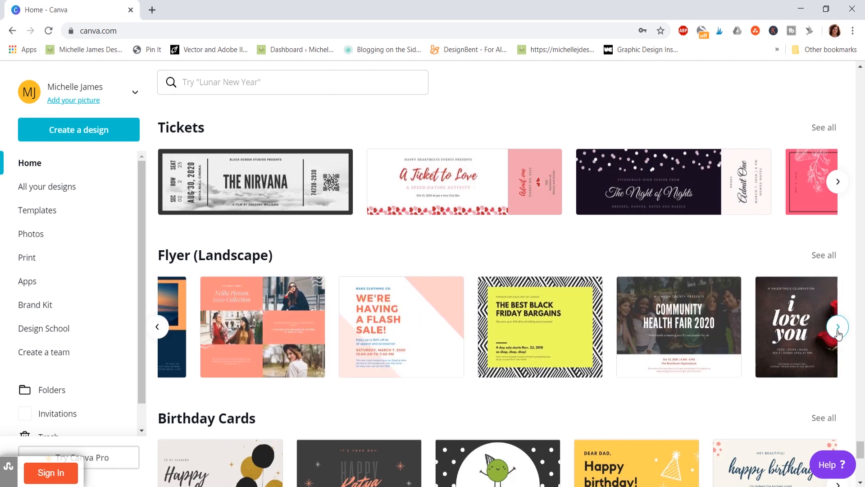
click(838, 327)
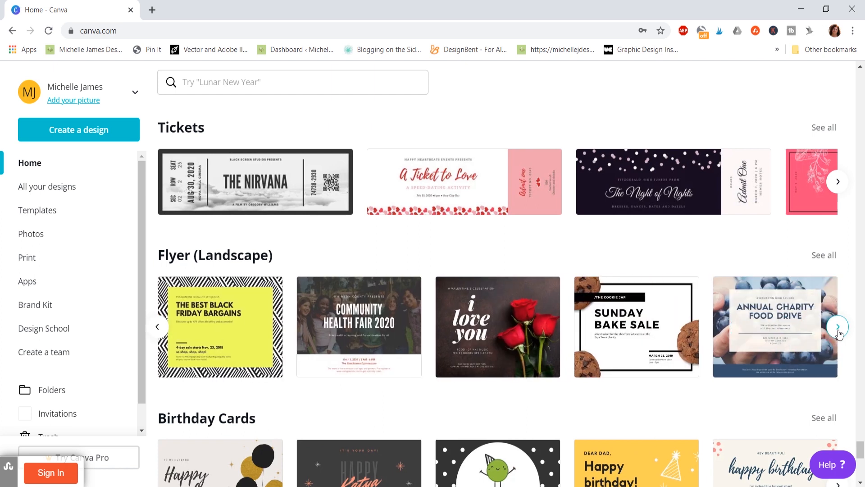
click(839, 329)
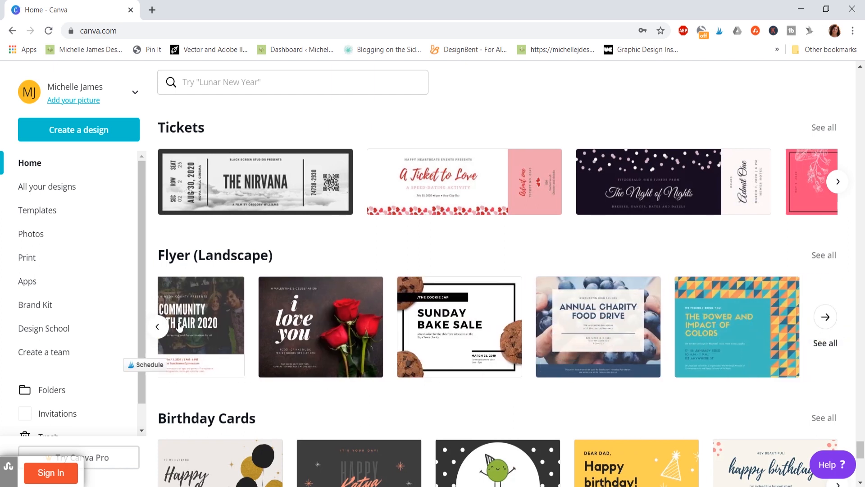
click(163, 327)
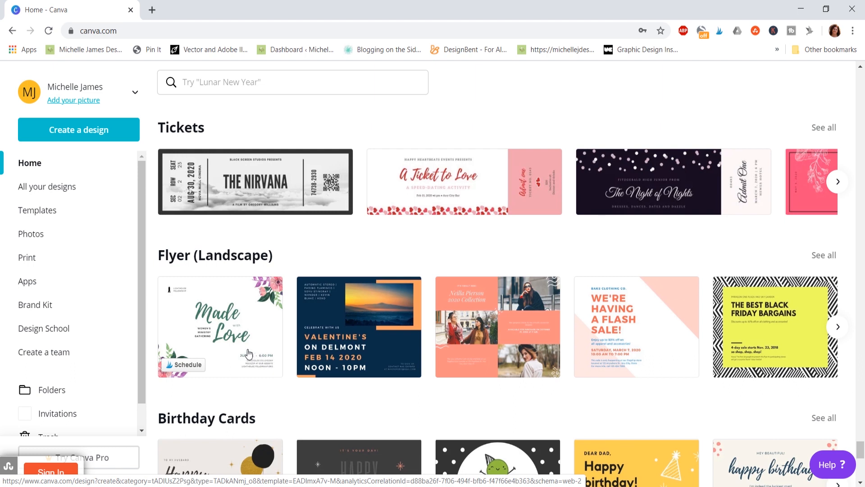
click(236, 334)
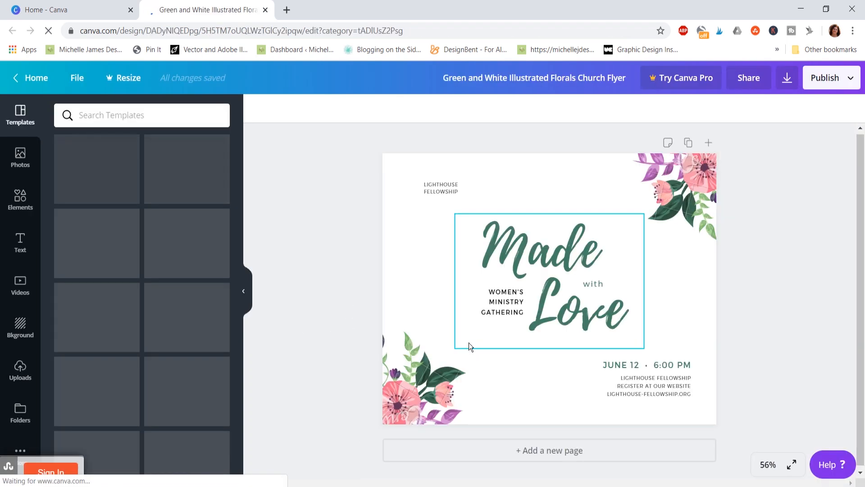
Step: Delete the small "Lighthouse Fellowship" text and the lighthouse icon beside it from the flyer's upper left corner
click(449, 191)
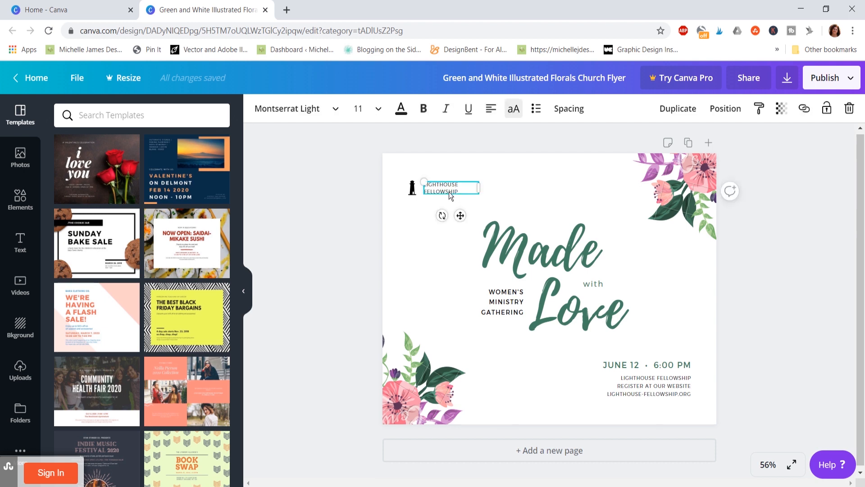
right_click(450, 189)
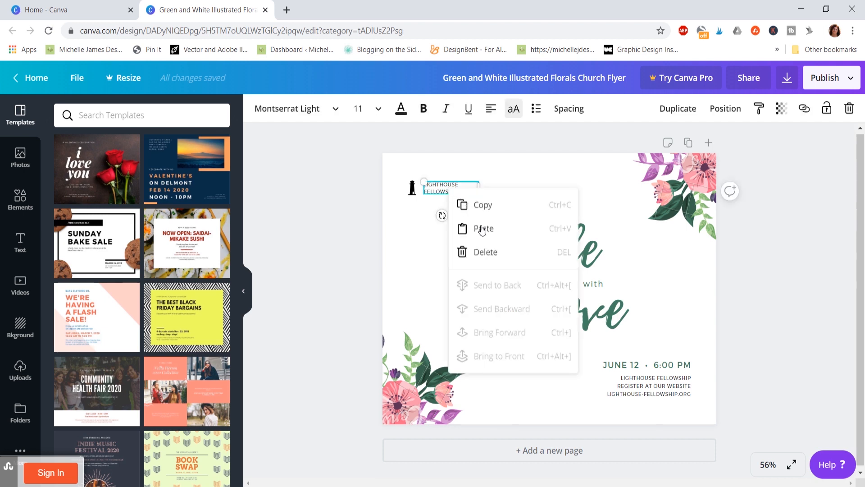
click(487, 252)
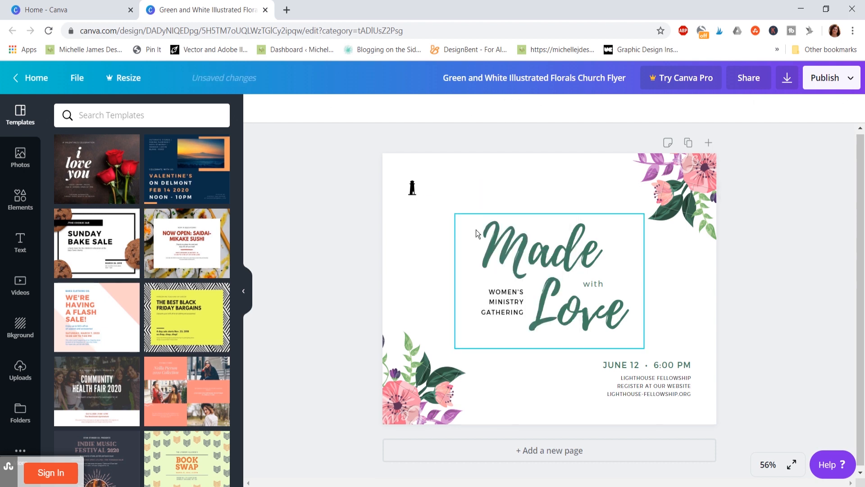
click(414, 190)
right_click(415, 190)
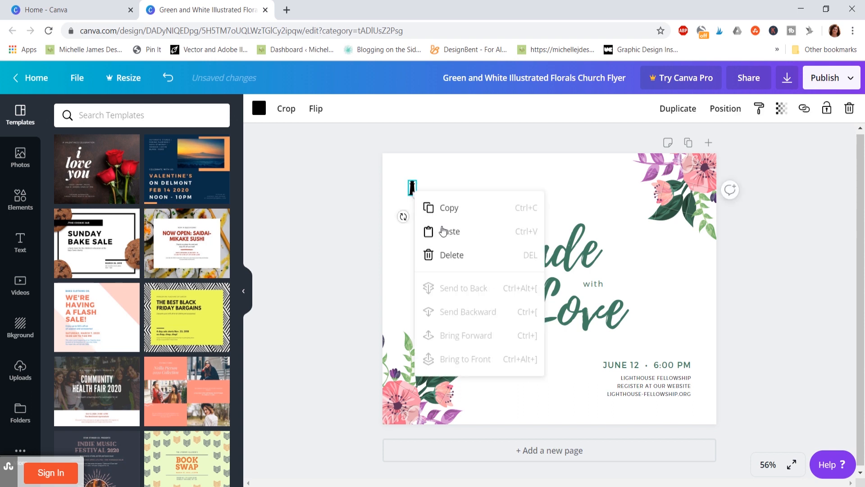
click(456, 257)
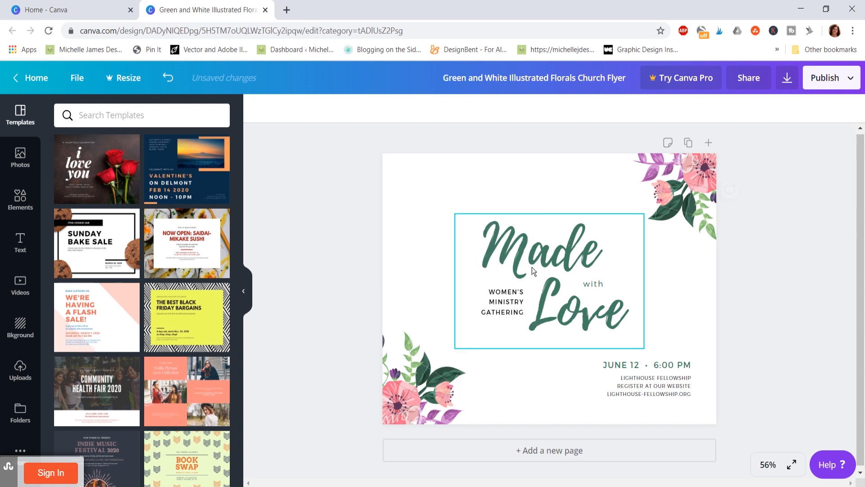
Step: Delete the "Made with Love" title group and the floral artwork in the flyer's upper right corner
right_click(555, 258)
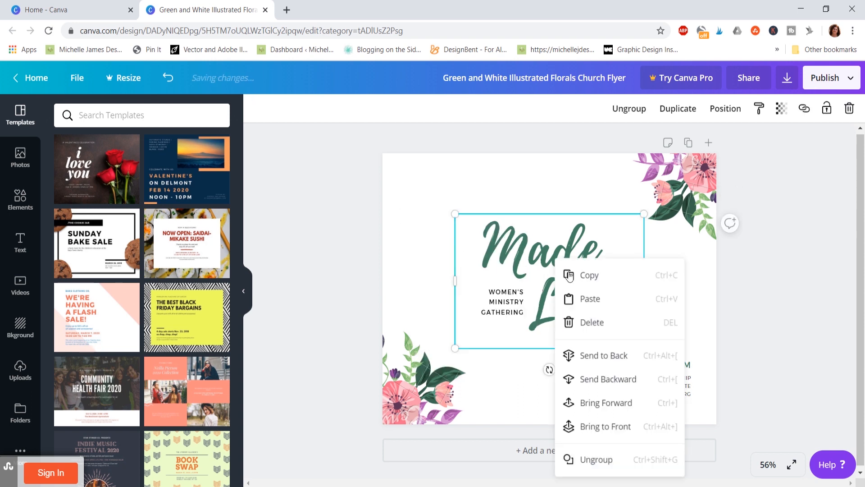
click(591, 322)
right_click(685, 218)
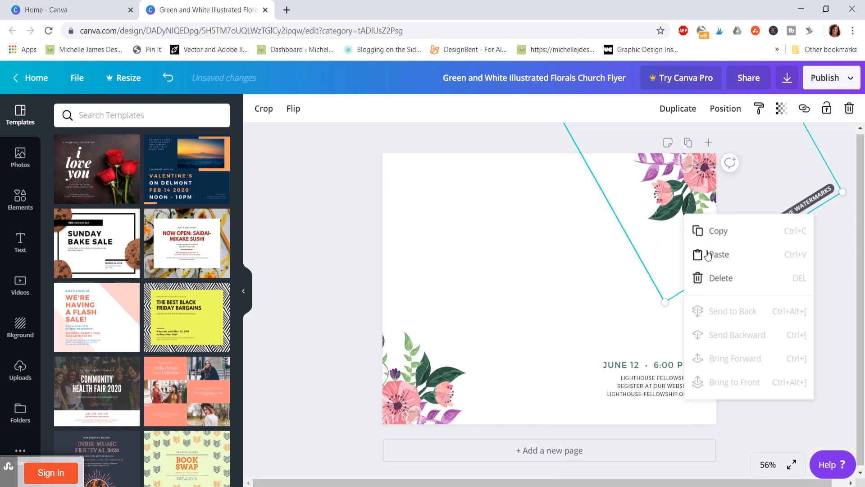
click(725, 278)
Step: Delete the "June 12" event details text group and the floral artwork in the flyer's lower left corner
click(642, 372)
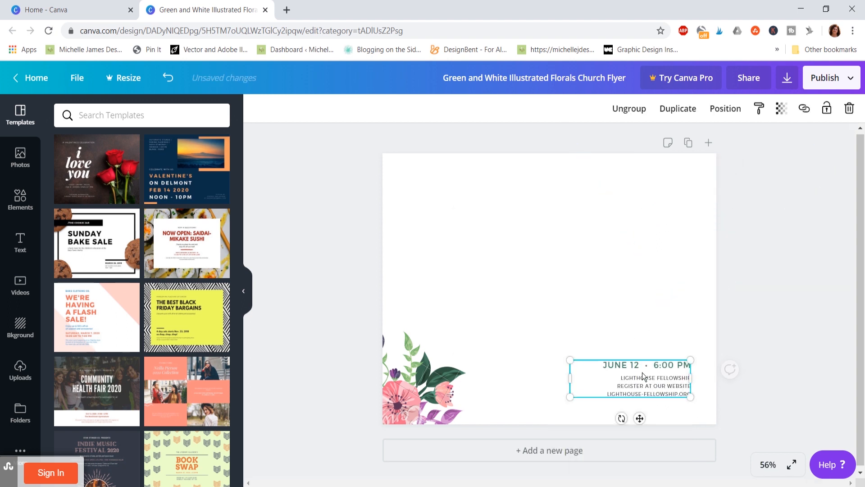
right_click(644, 373)
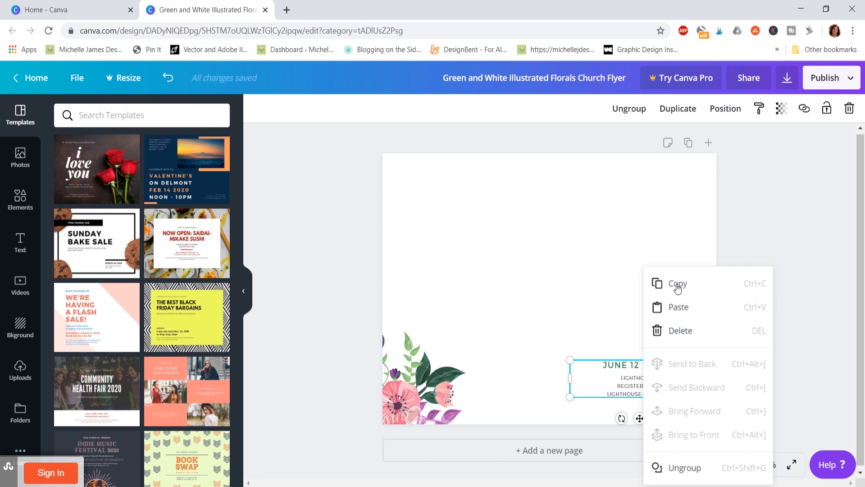
click(680, 334)
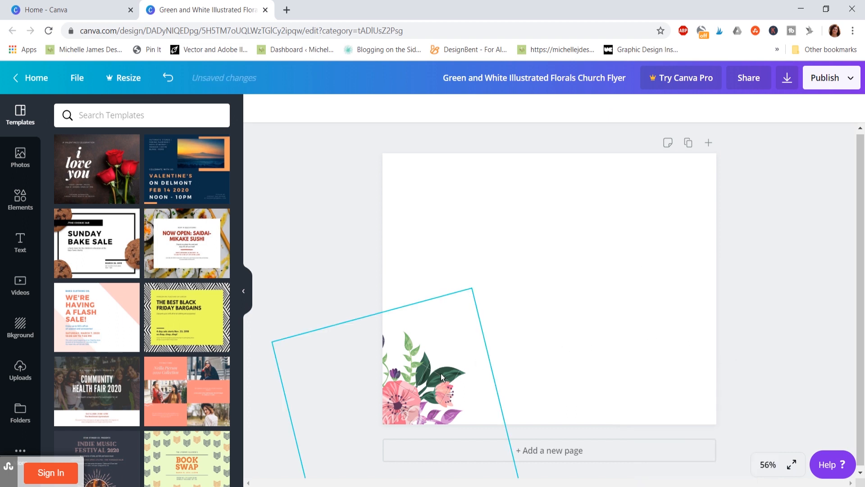
right_click(443, 377)
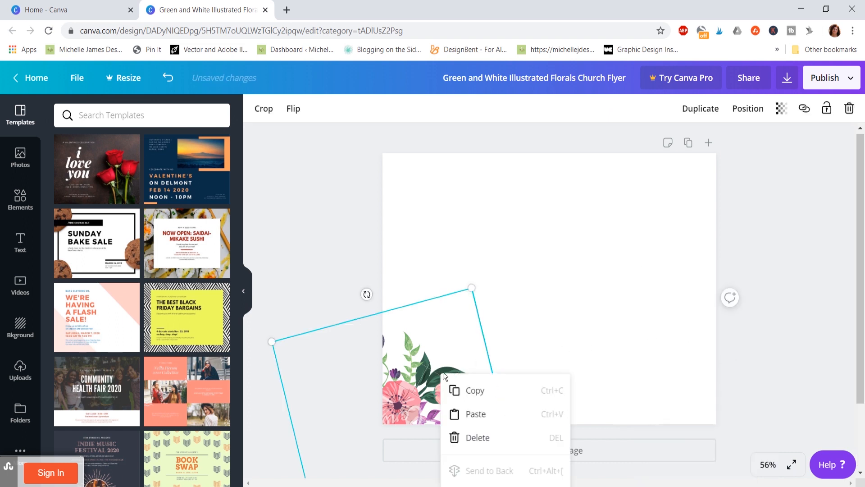
click(483, 438)
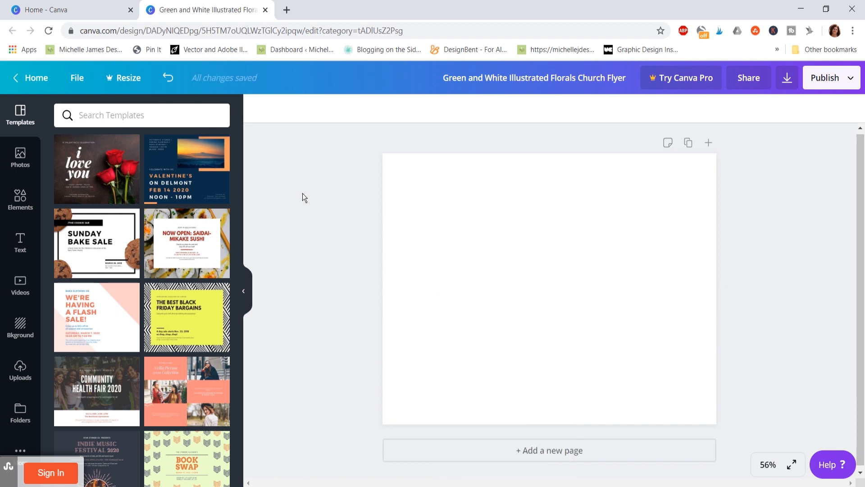
Step: Start uploading an image and browse to the "Blog Posts - MJD" folder on the TOSHIBA EXT (E:) drive
mouse_move(225, 224)
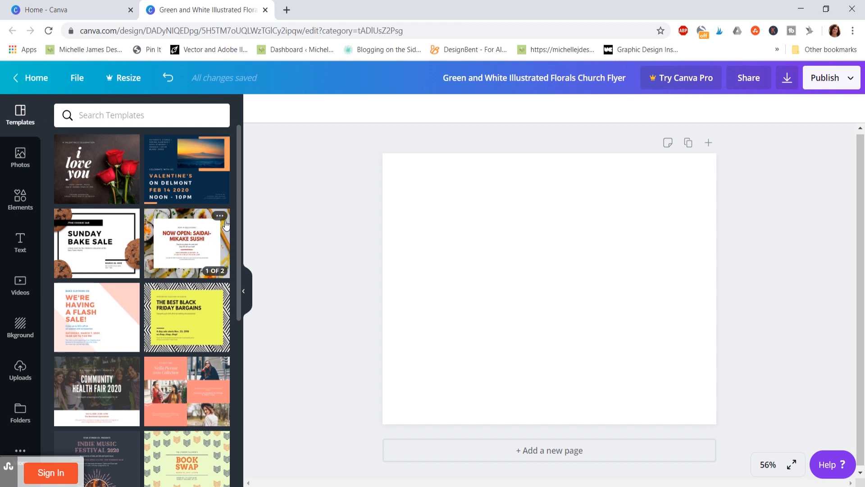
click(245, 292)
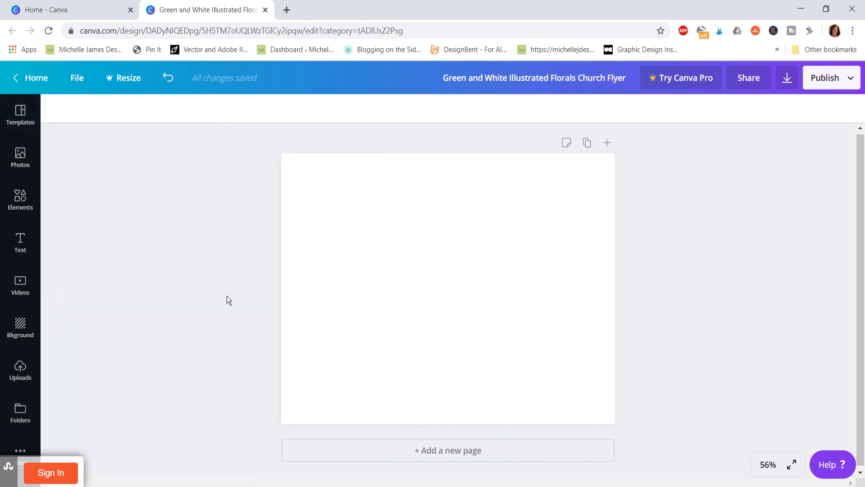
click(20, 369)
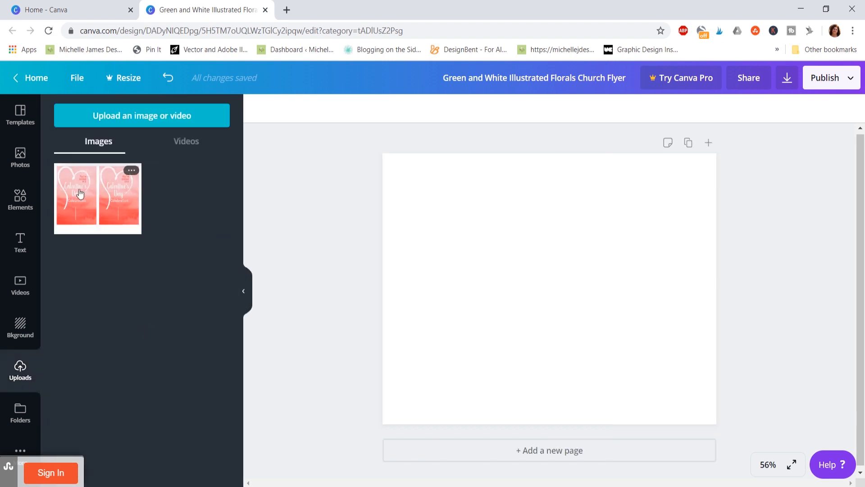
click(140, 117)
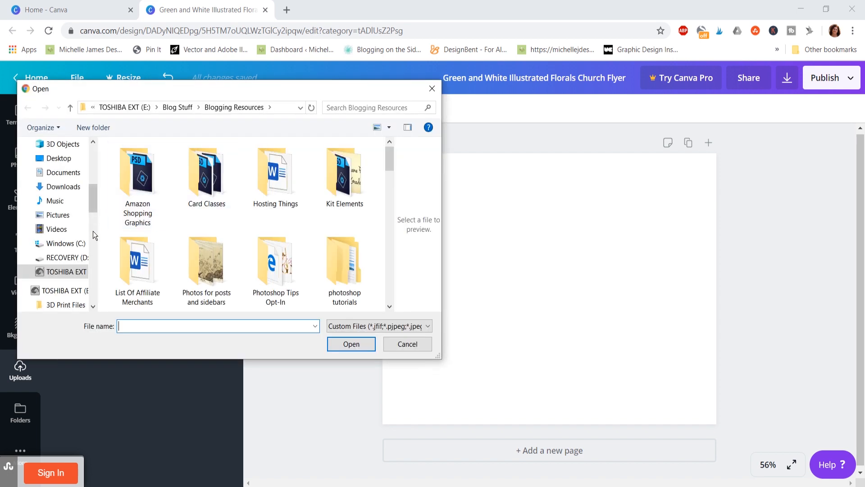
drag(95, 196, 97, 202)
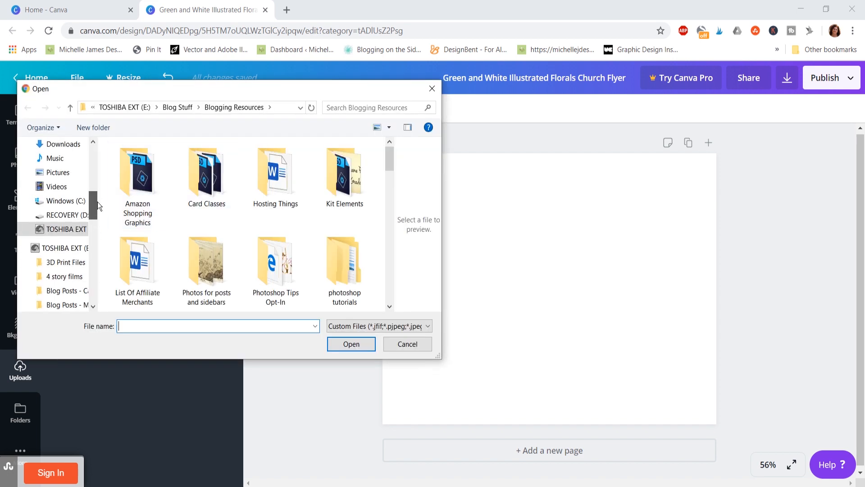
click(71, 253)
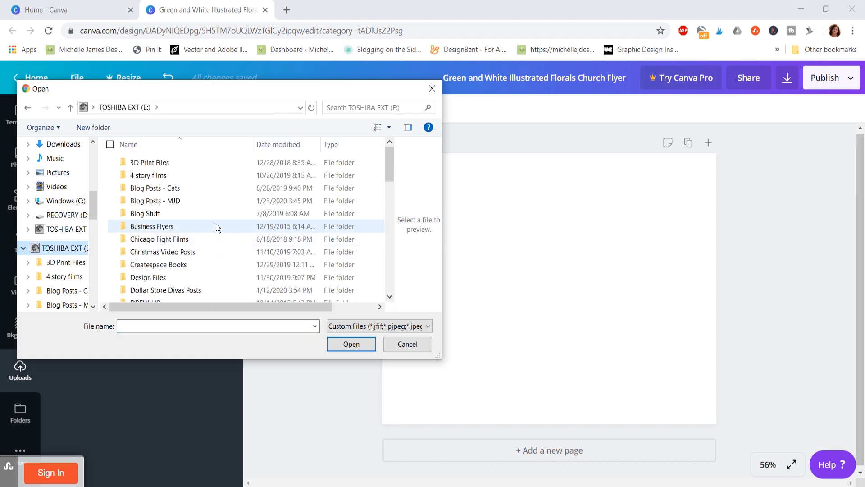
click(188, 203)
double_click(171, 200)
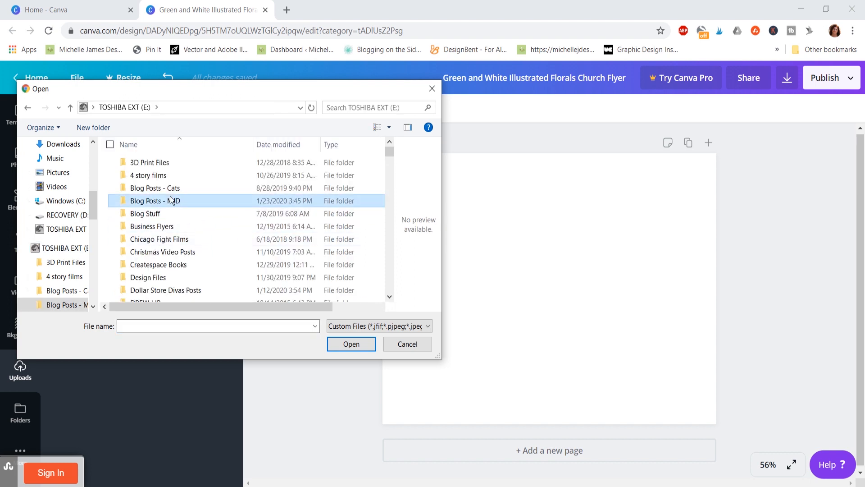
Step: Search the folder for "valentine" and upload "Galentine's Day Invitation - Blank 2 per page.png" from Valentine 2020 Printables > Invitation
click(369, 106)
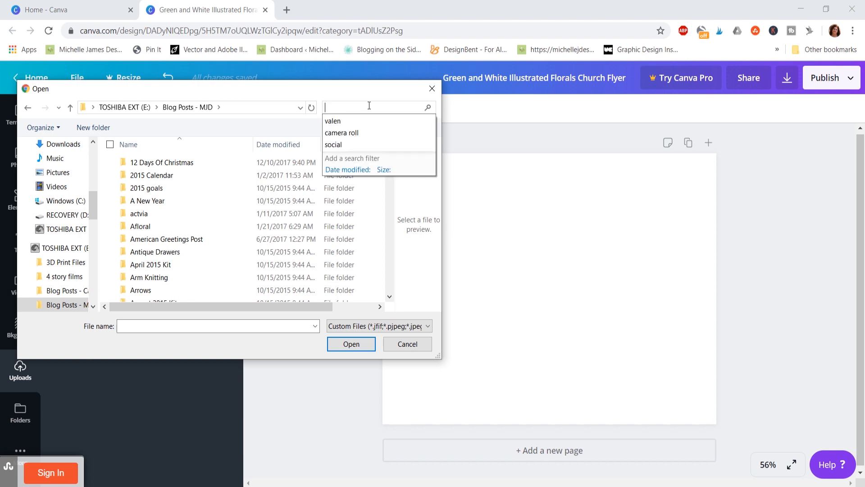
text(valentine)
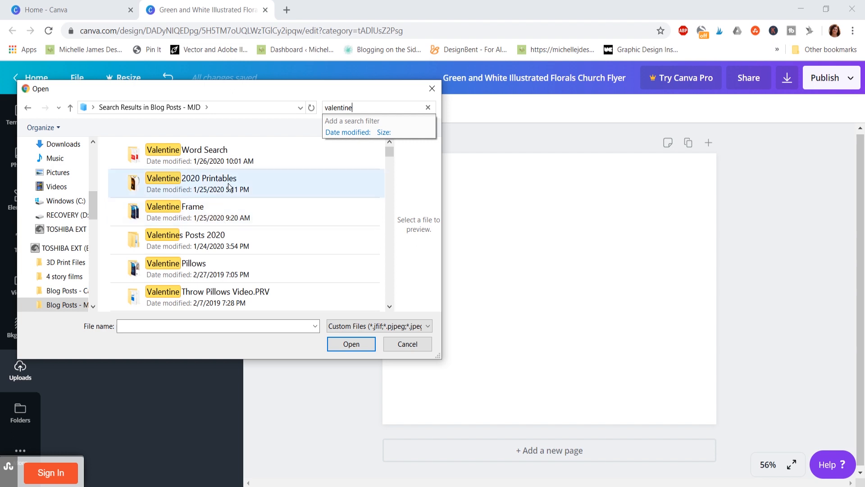
double_click(229, 187)
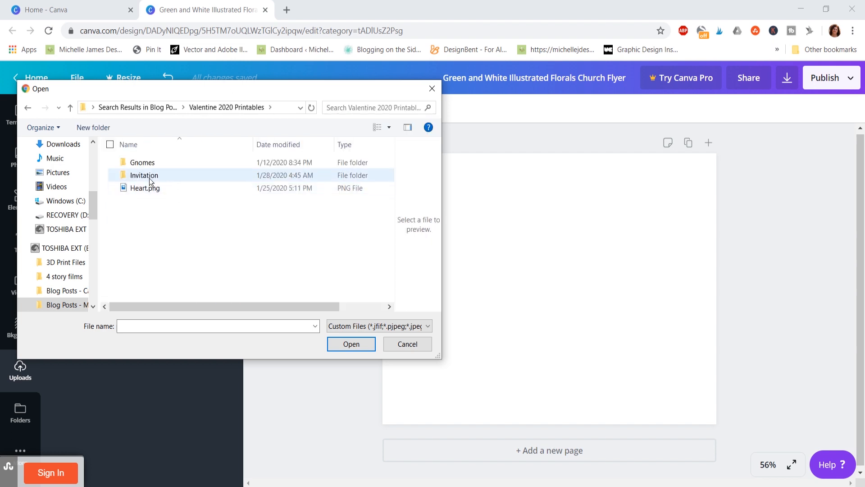
double_click(150, 176)
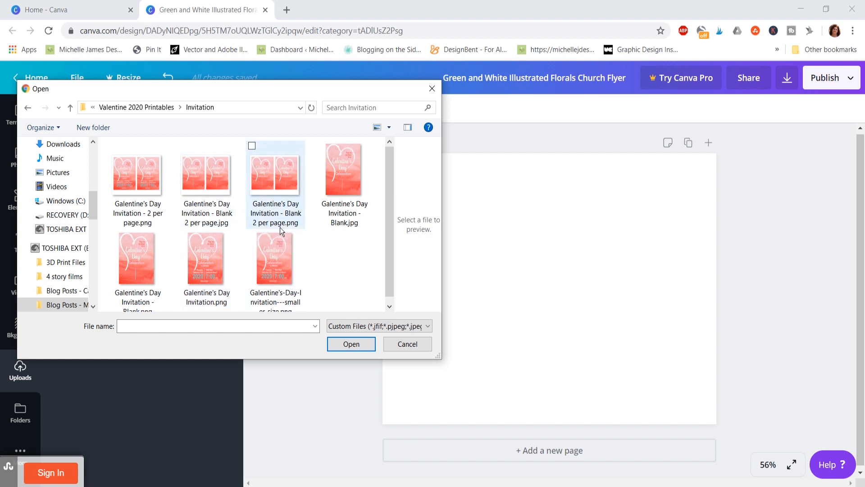
click(276, 180)
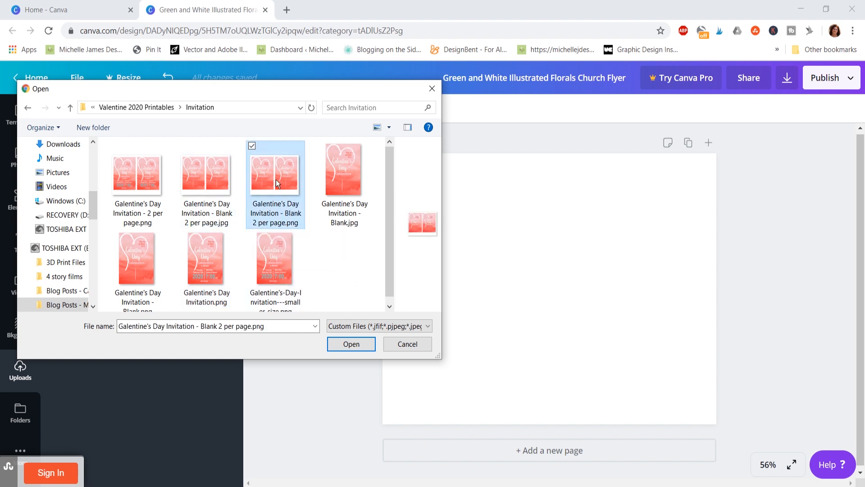
click(359, 345)
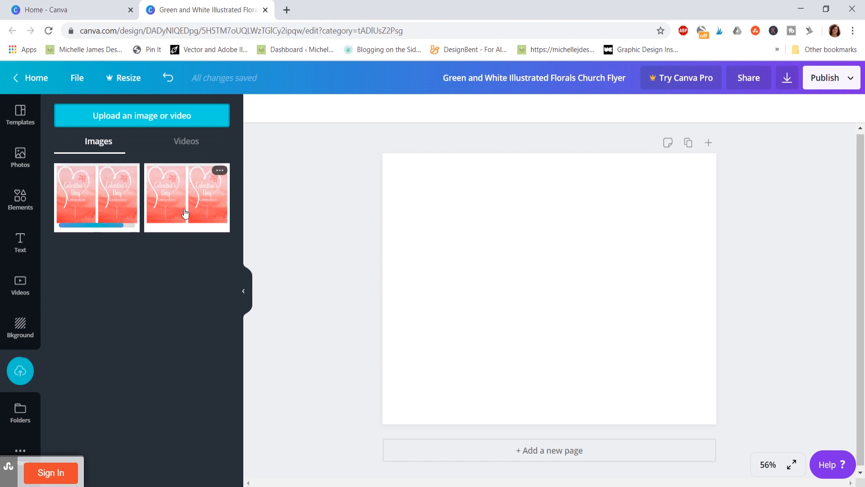
Step: Place the already uploaded two-per-page Galentine's Day invitation on the blank page, align it to the upper left corner and enlarge it to fill the page
drag(182, 214, 466, 298)
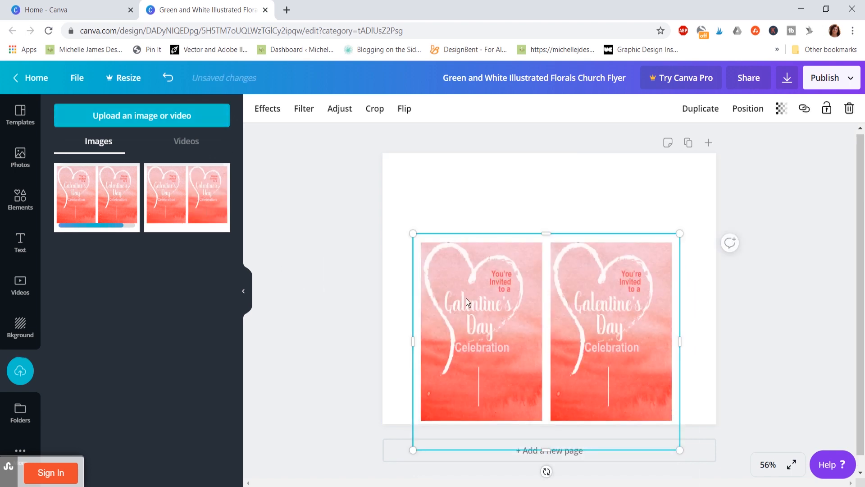
drag(523, 277, 499, 209)
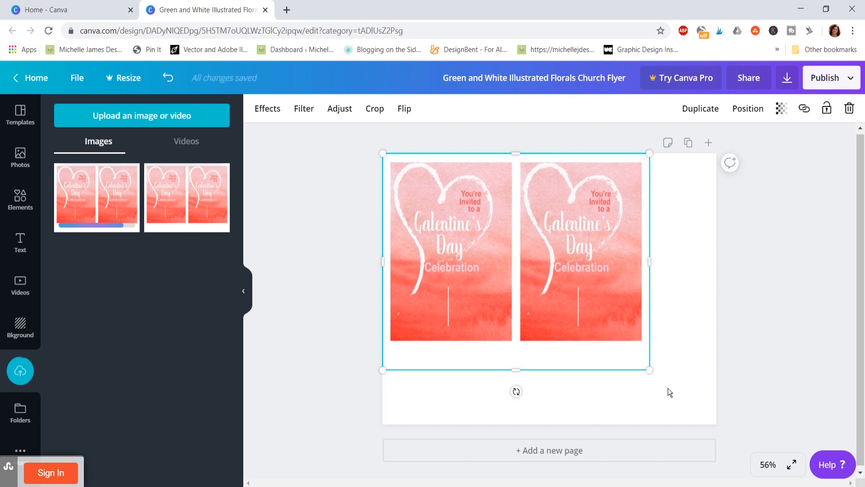
drag(649, 370, 713, 422)
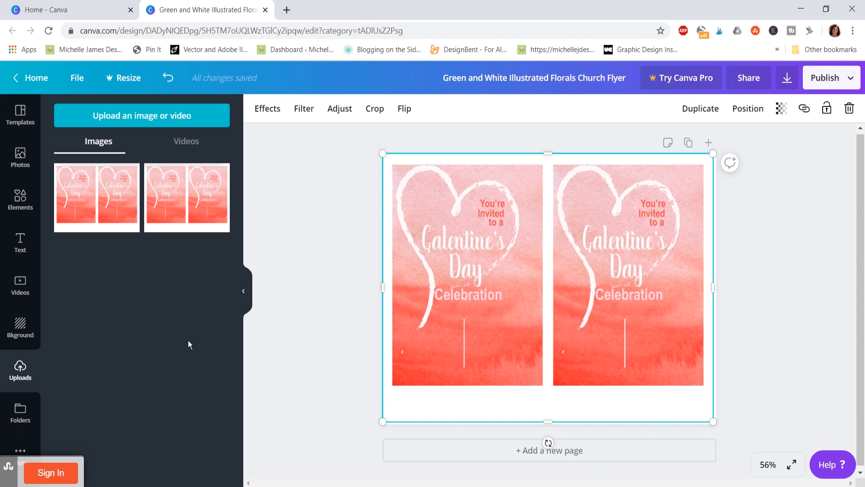
Step: Add a subheading text box to the page reading "by" followed by the host's first name
click(21, 248)
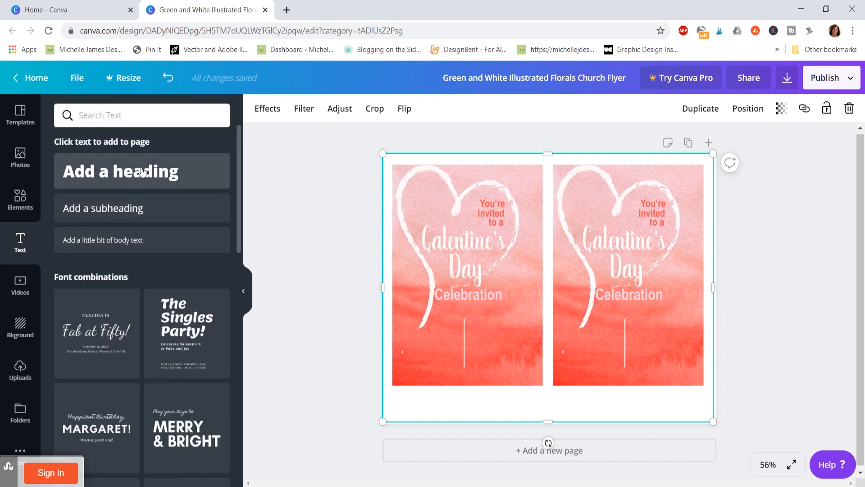
click(133, 211)
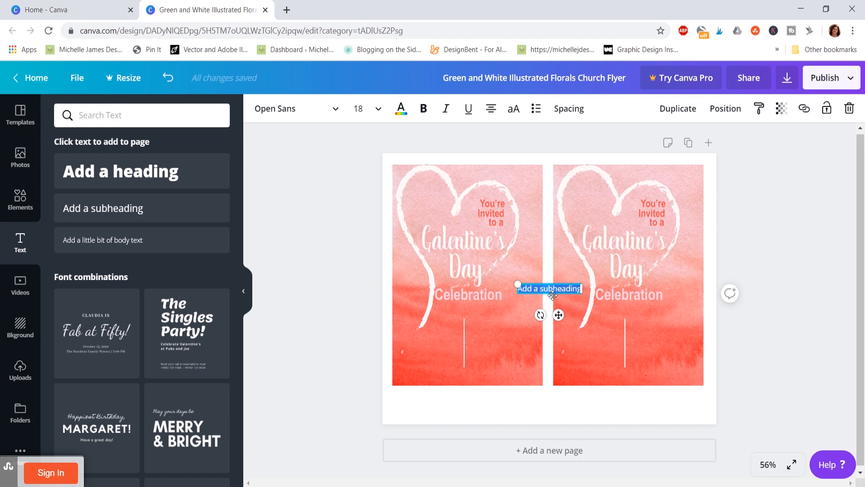
text(by Mich)
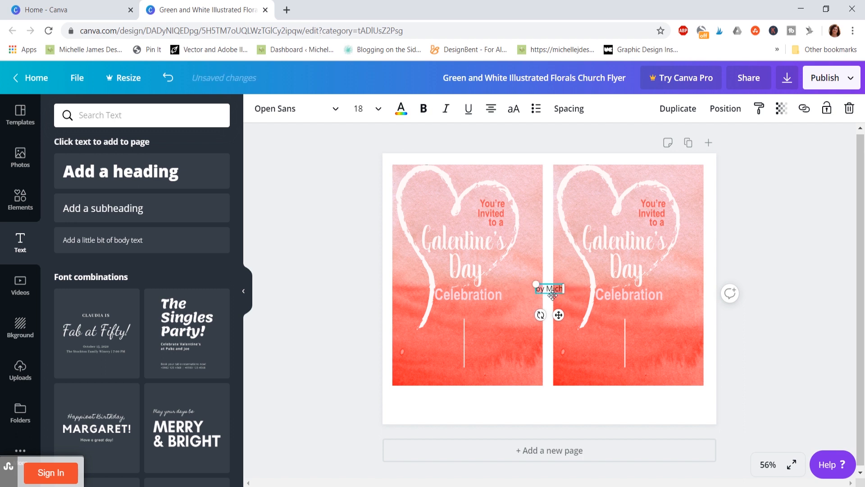
text(elle)
Step: Select the host's name in the new subheading and change its text color to white
double_click(559, 292)
click(540, 290)
drag(533, 289, 572, 292)
click(561, 287)
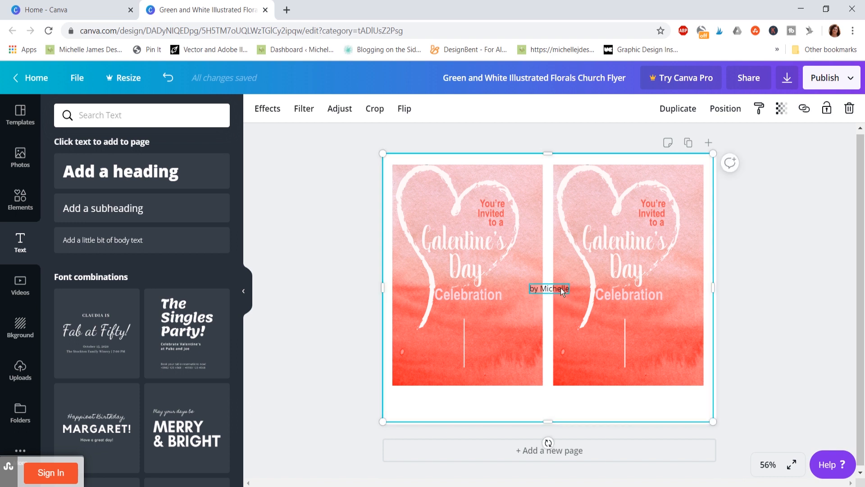
click(560, 286)
double_click(560, 288)
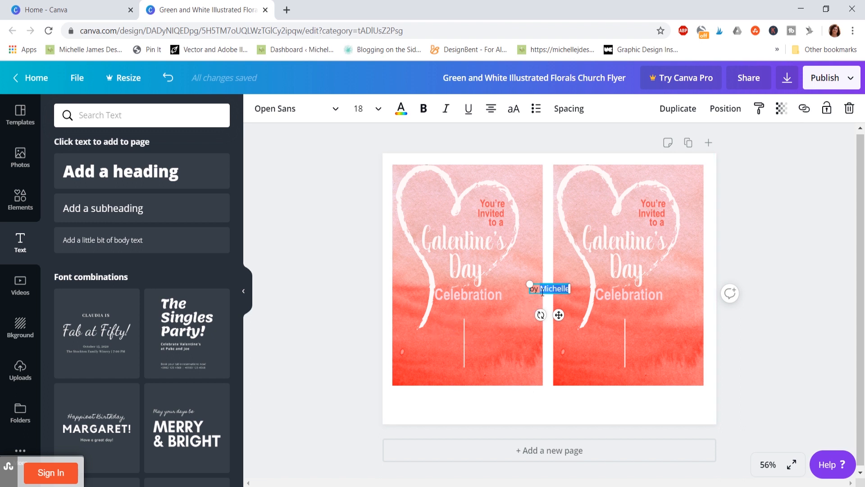
click(401, 108)
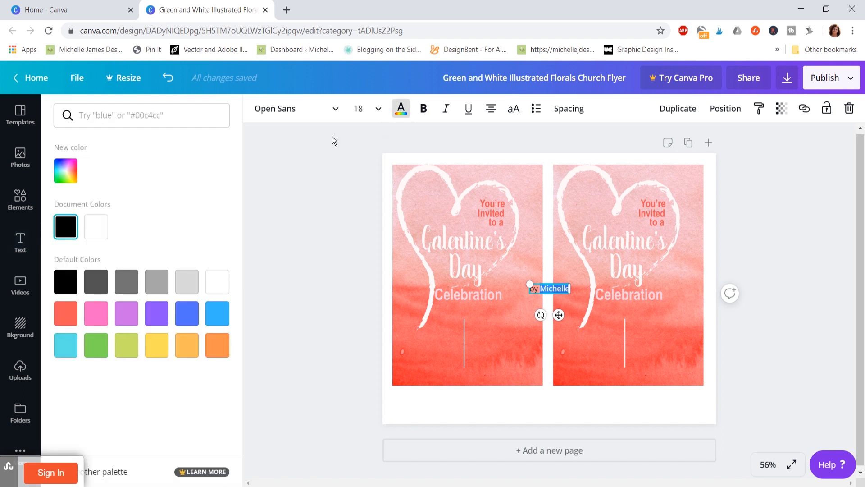
click(96, 226)
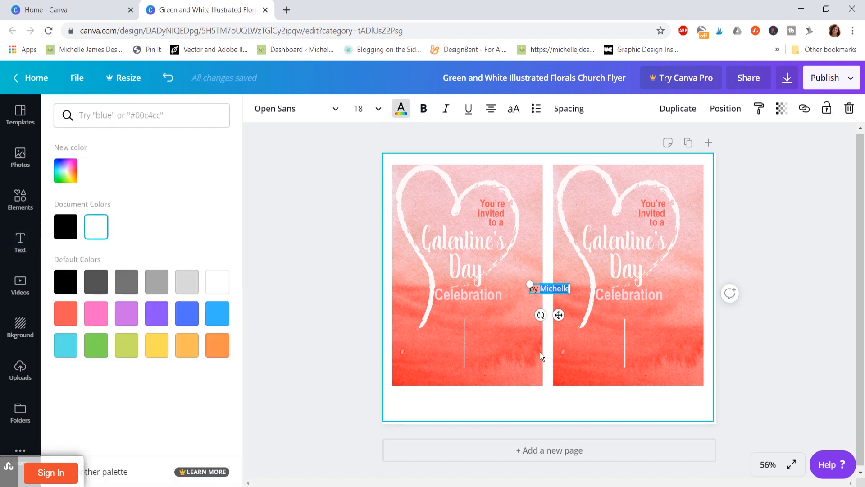
Step: Change the color of the word "by" in the subheading to white
click(537, 291)
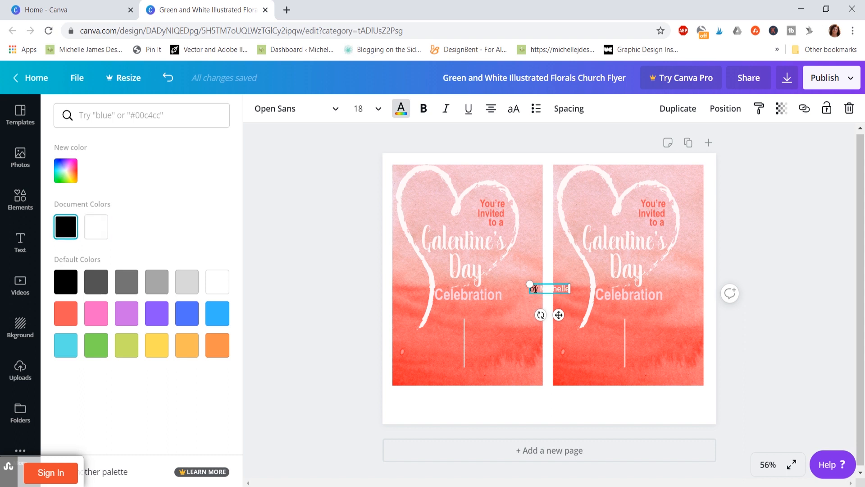
double_click(534, 289)
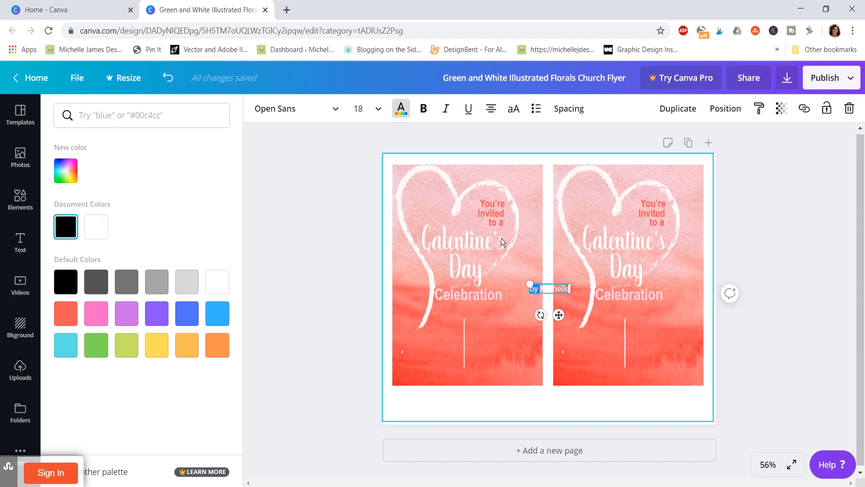
click(94, 233)
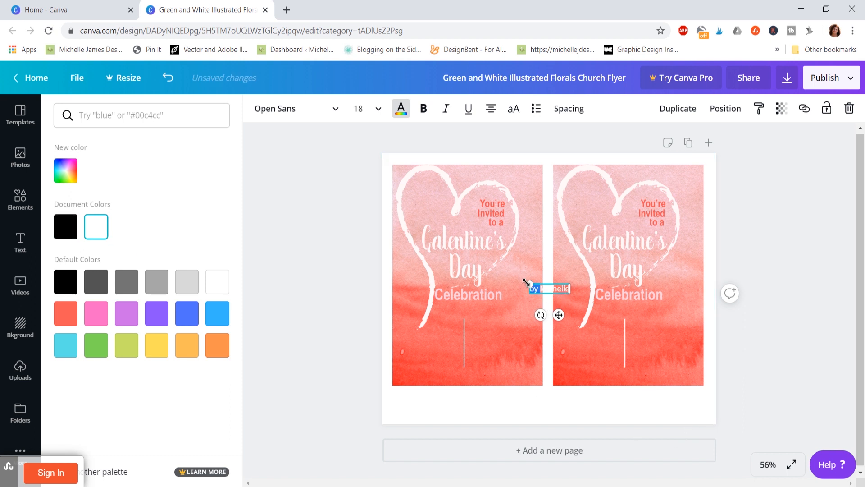
Step: Enlarge the host line to a font size of about 20.6 and position it just below "Celebration" on the left invitation
drag(529, 284, 524, 280)
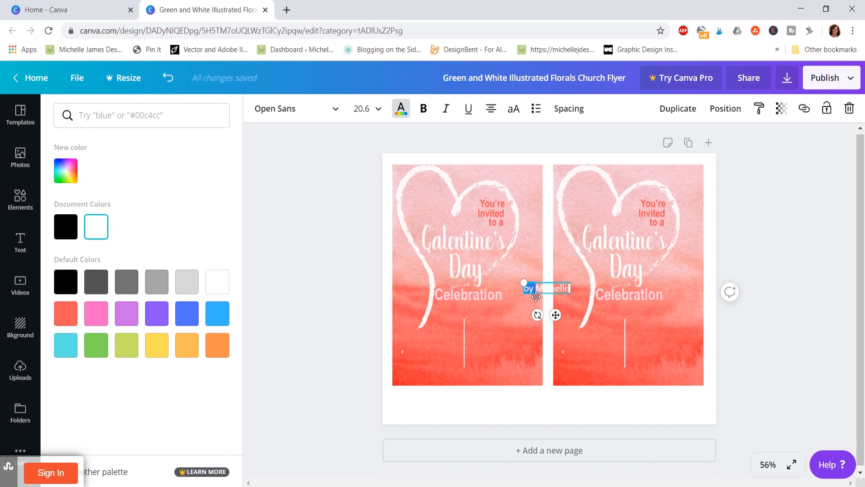
drag(535, 296, 457, 315)
click(515, 339)
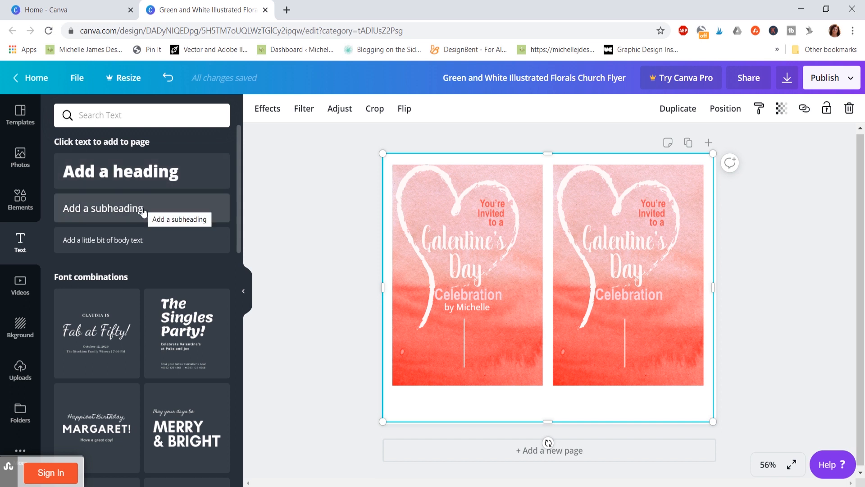
Step: Add a subheading text box reading "Thursday" to the page
click(165, 214)
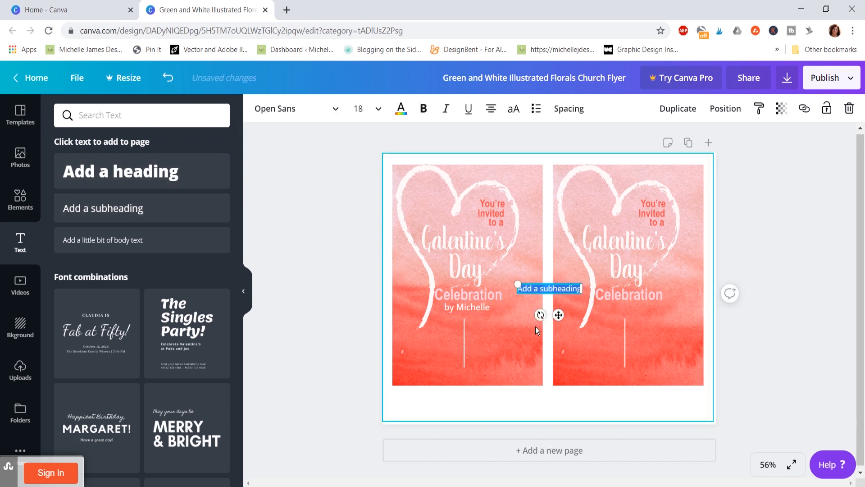
text(Thu)
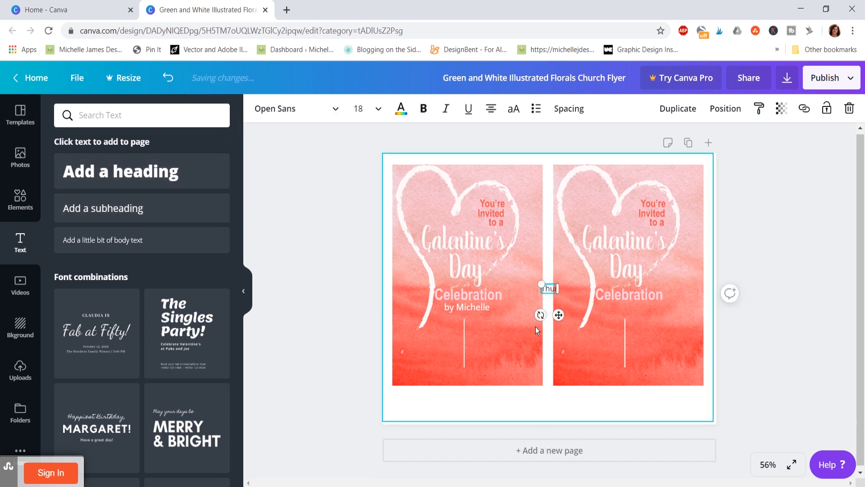
text(rsday)
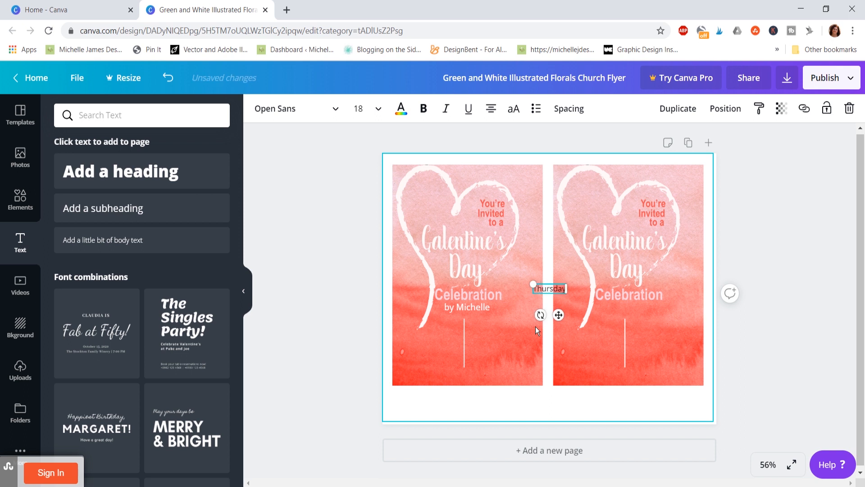
Step: Color the "Thursday" text white and place it beside the top of the vertical divider line on the left invitation
double_click(548, 289)
click(396, 115)
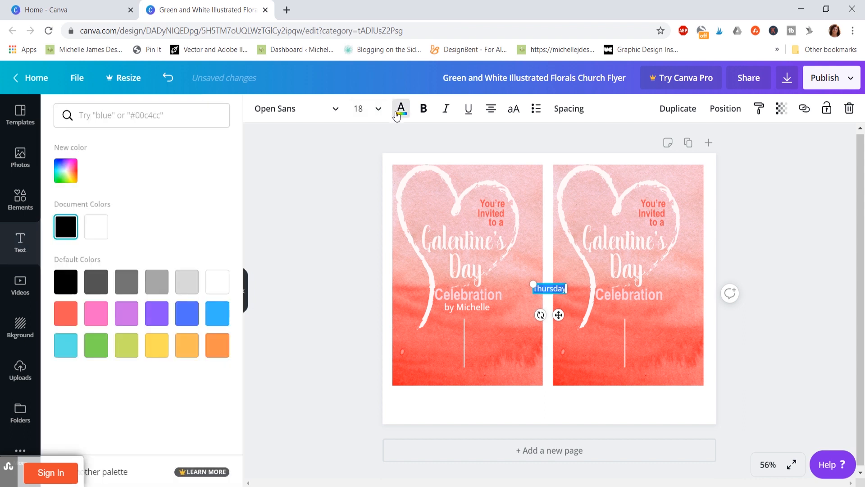
click(97, 227)
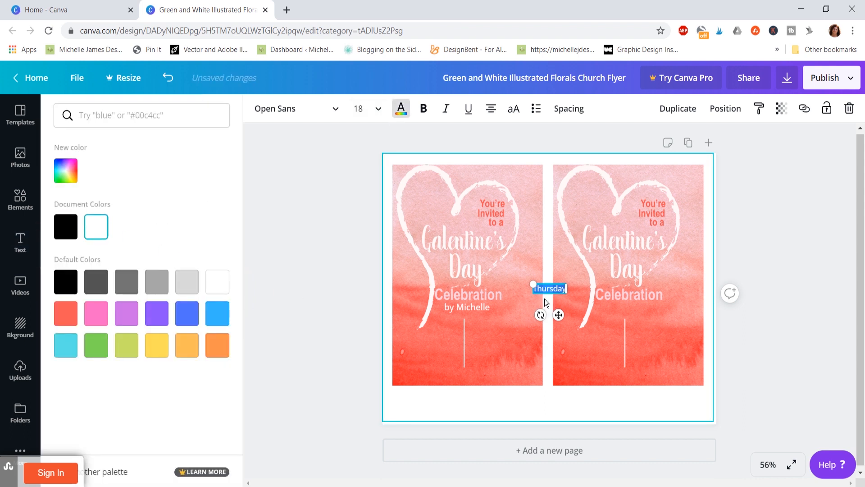
drag(543, 295, 436, 328)
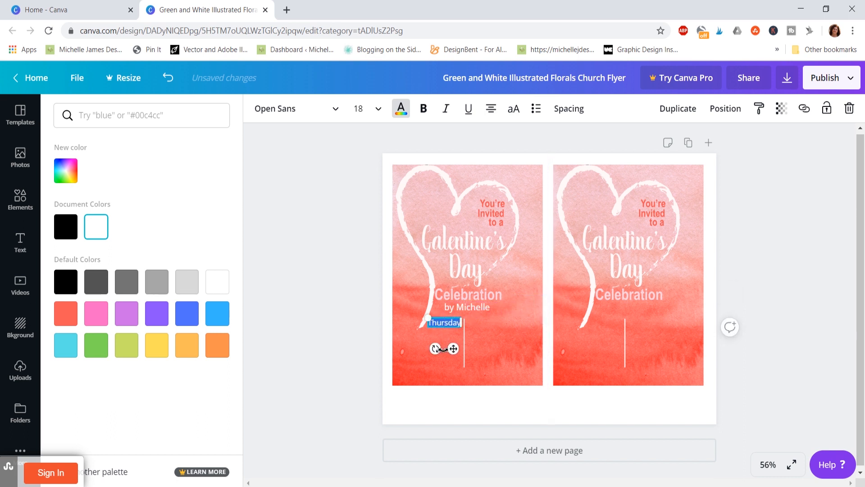
click(480, 344)
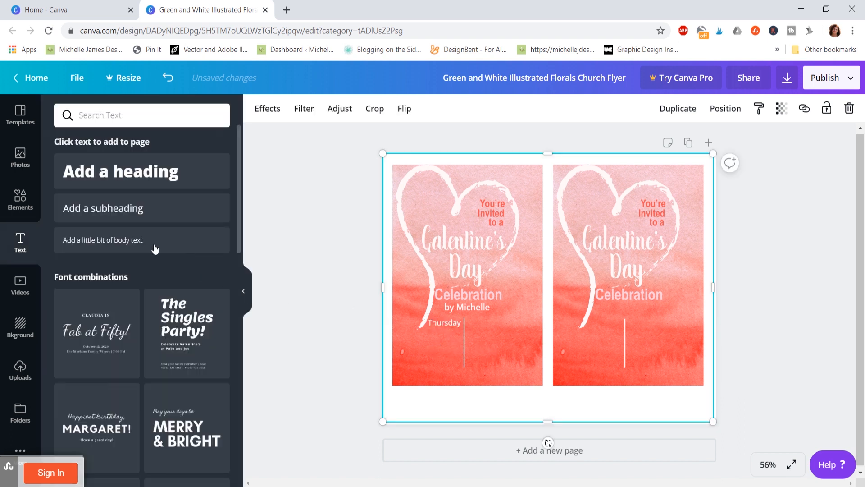
Step: Add another subheading text box reading "February 13th" to the page
click(121, 217)
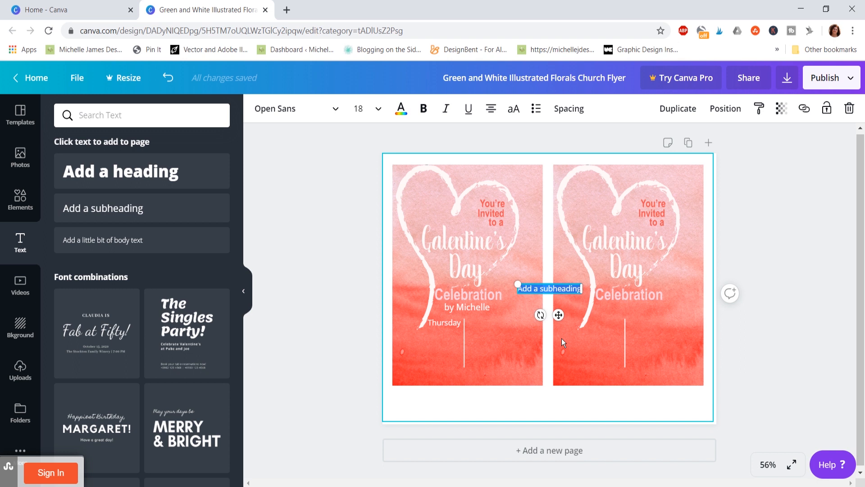
key(BackSpace)
text(Fe)
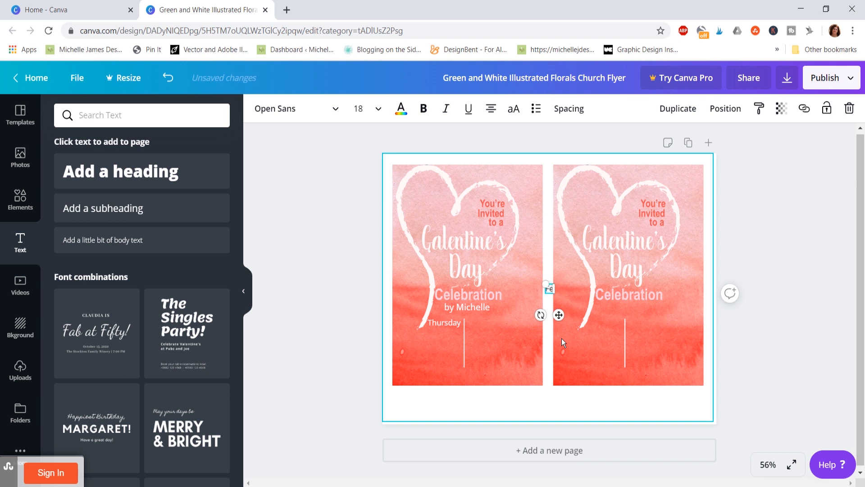
text(bruary 13th)
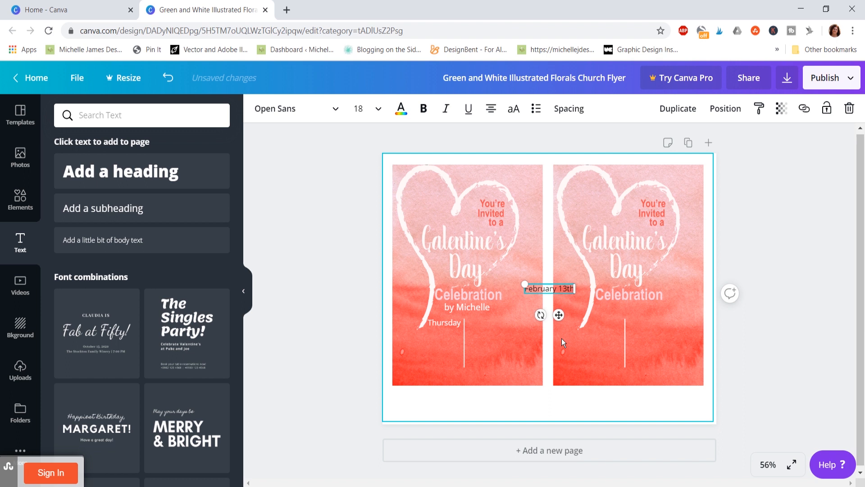
Step: Change the text color of both "February" and "13th" in the new subheading to white
double_click(542, 288)
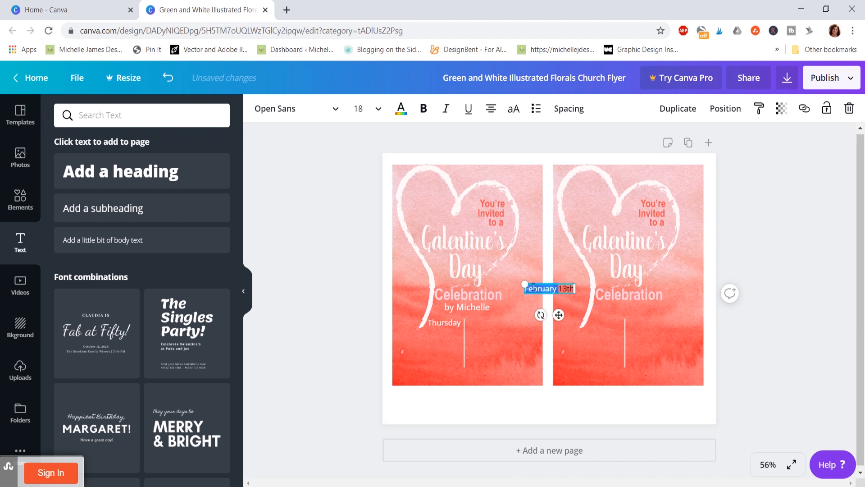
click(400, 109)
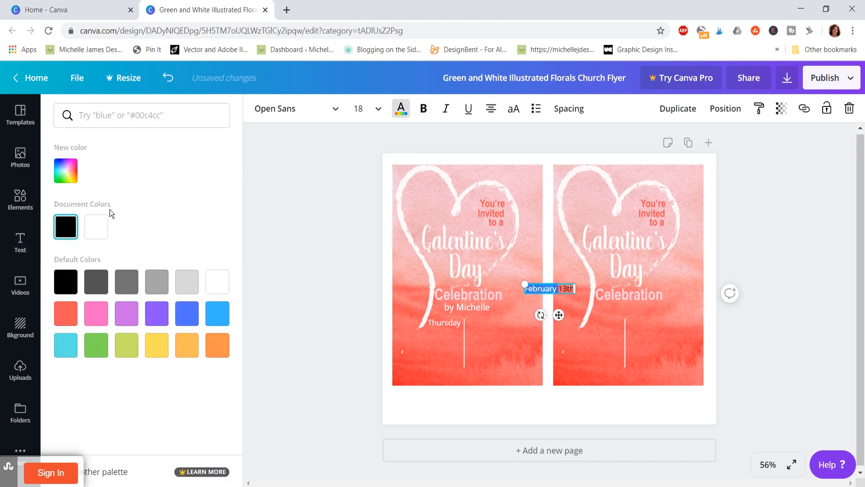
click(96, 226)
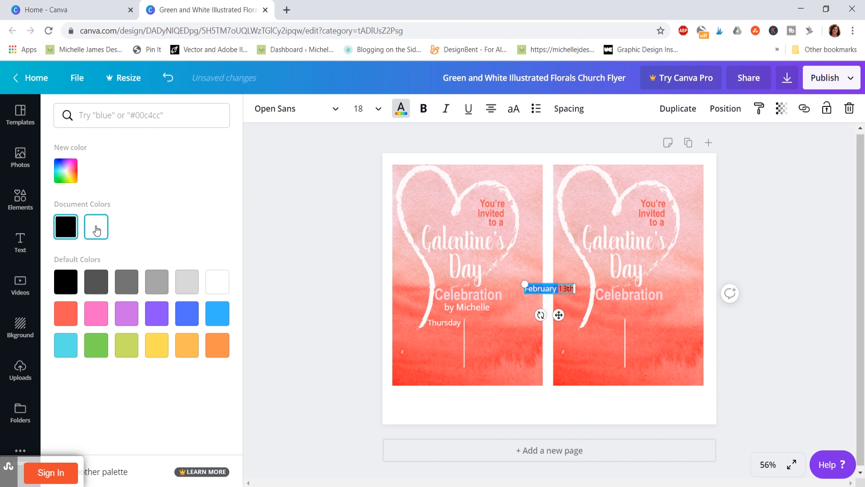
double_click(567, 289)
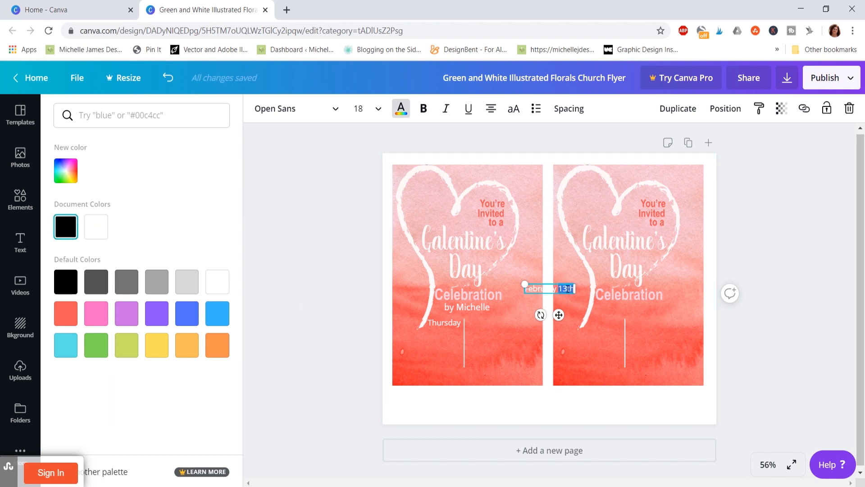
click(100, 233)
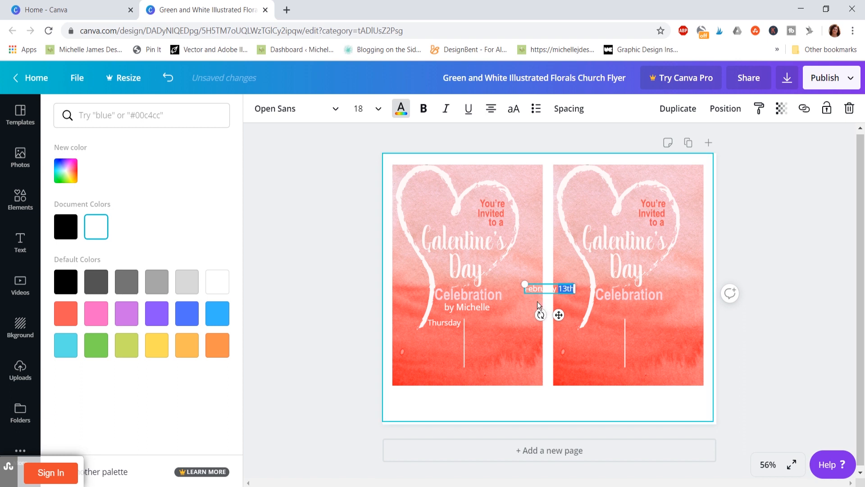
Step: Position the "February 13th" text directly below "Thursday" beside the left invitation's divider line, and nudge it slightly down
mouse_move(558, 306)
mouse_down()
mouse_move(529, 325)
mouse_move(563, 304)
mouse_move(557, 311)
mouse_up()
click(558, 290)
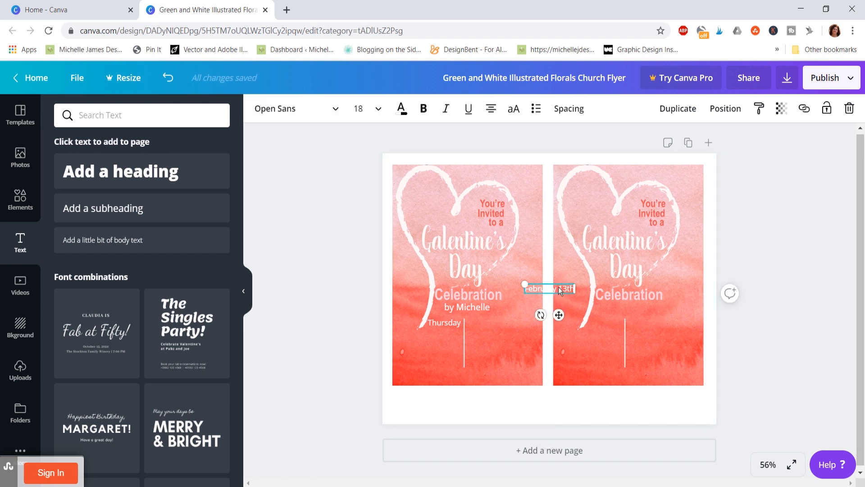
drag(531, 289, 417, 333)
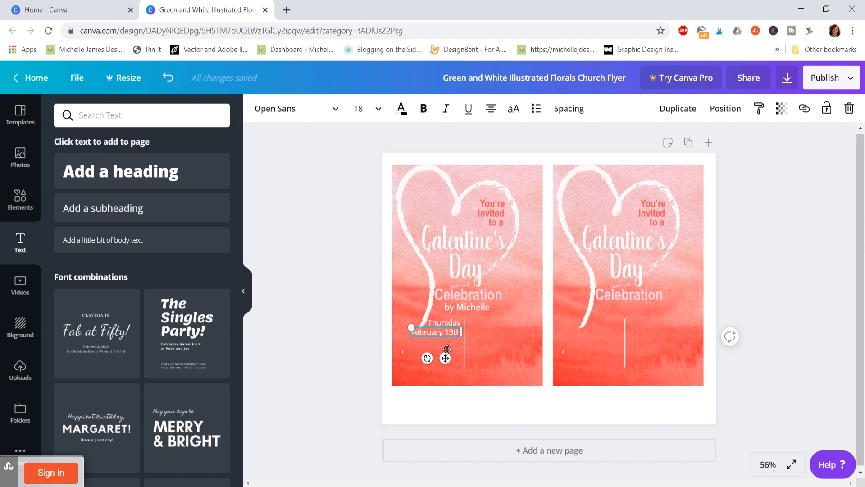
click(445, 342)
click(434, 331)
key(Down)
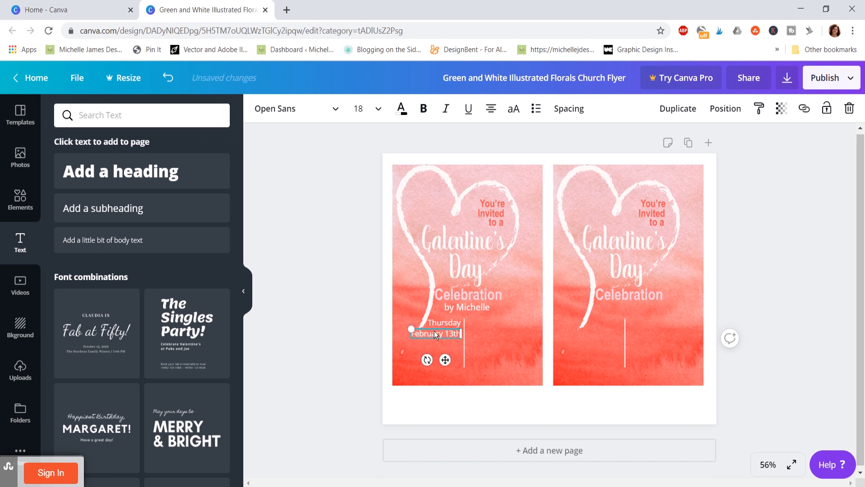
click(452, 352)
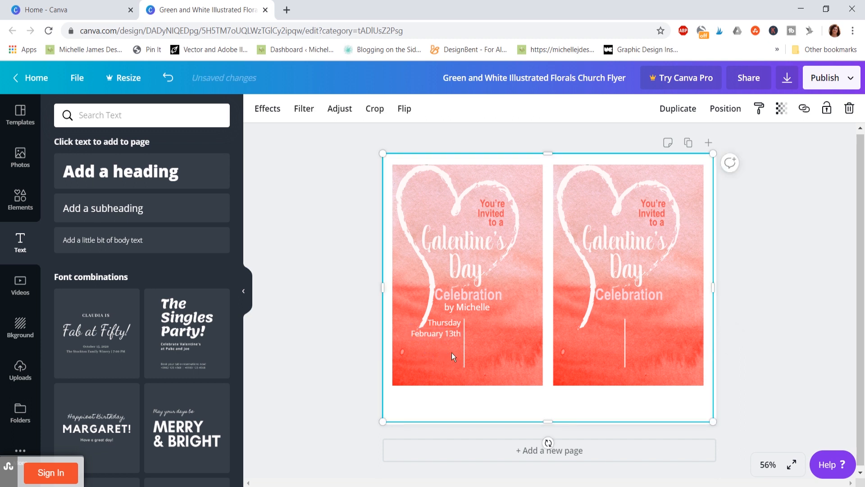
Step: Make the "Thursday" and "February 13th" lines on the left invitation bold
click(440, 323)
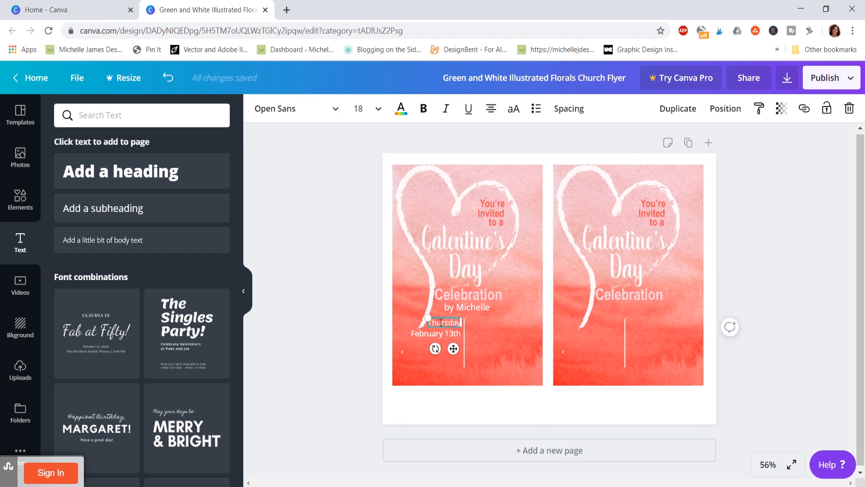
double_click(441, 322)
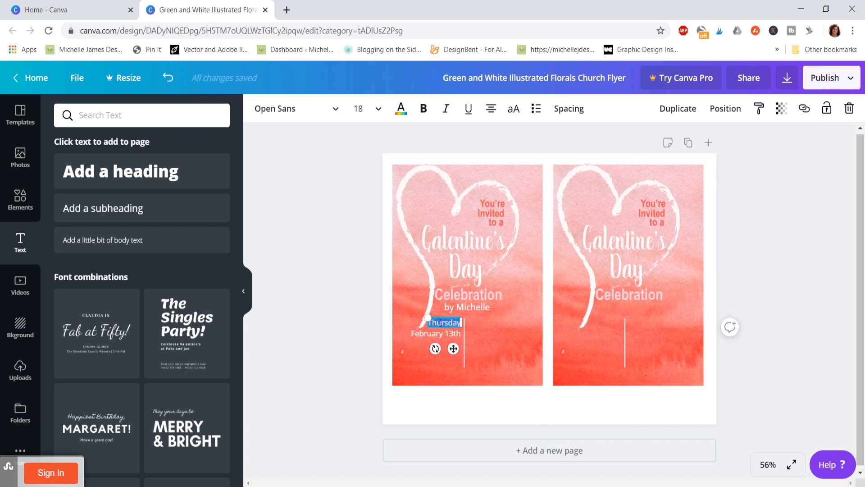
click(422, 110)
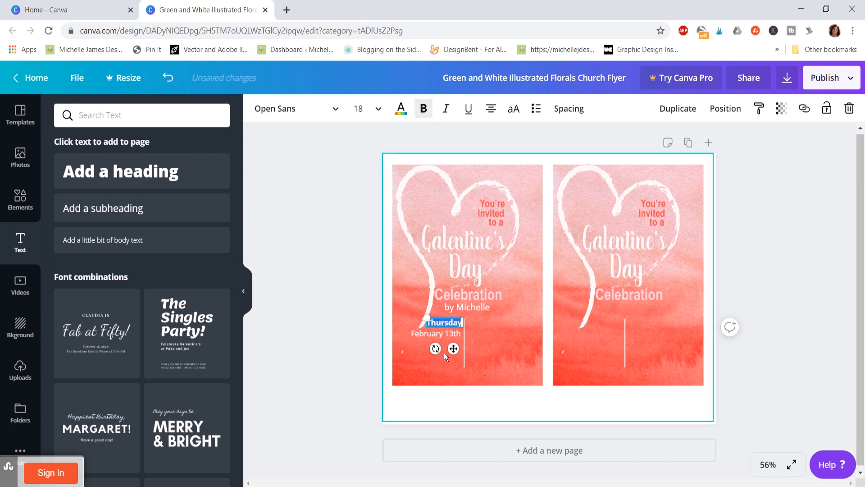
triple_click(440, 334)
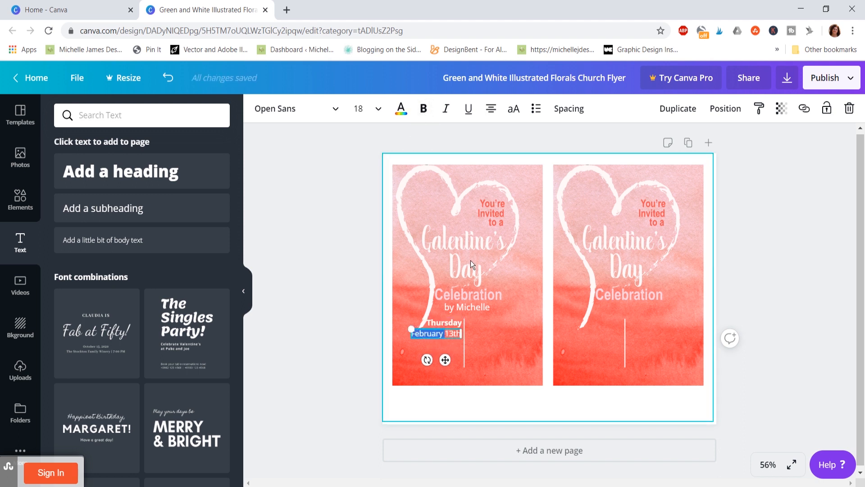
click(423, 108)
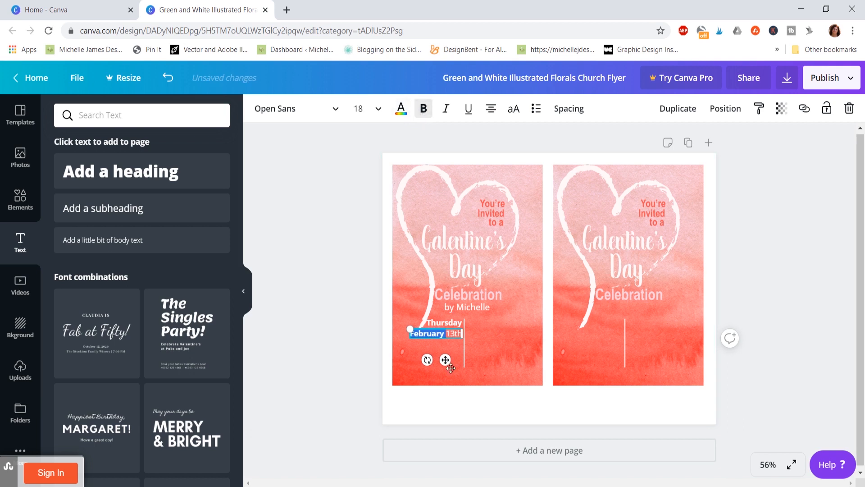
click(424, 110)
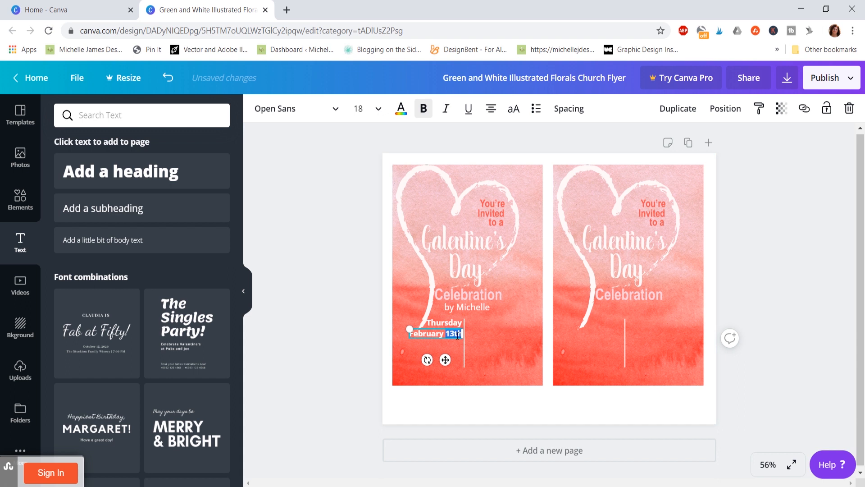
click(458, 366)
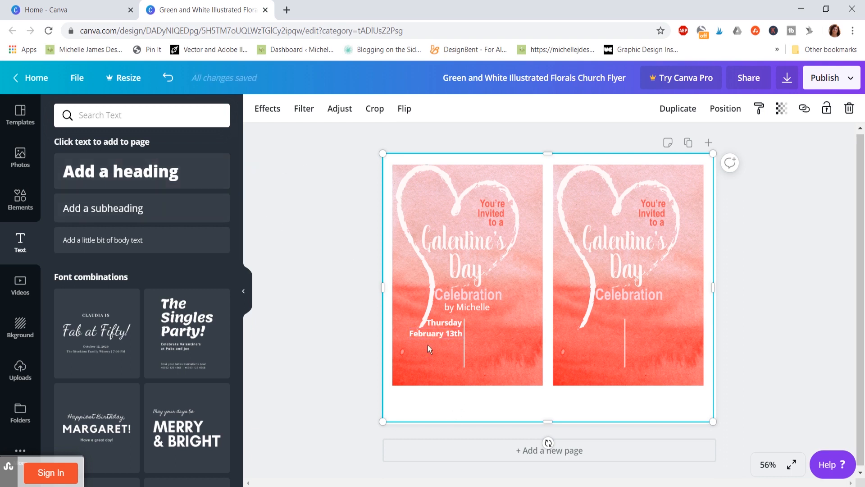
Step: Browse the available fonts for the "Thursday" text without applying one
click(441, 323)
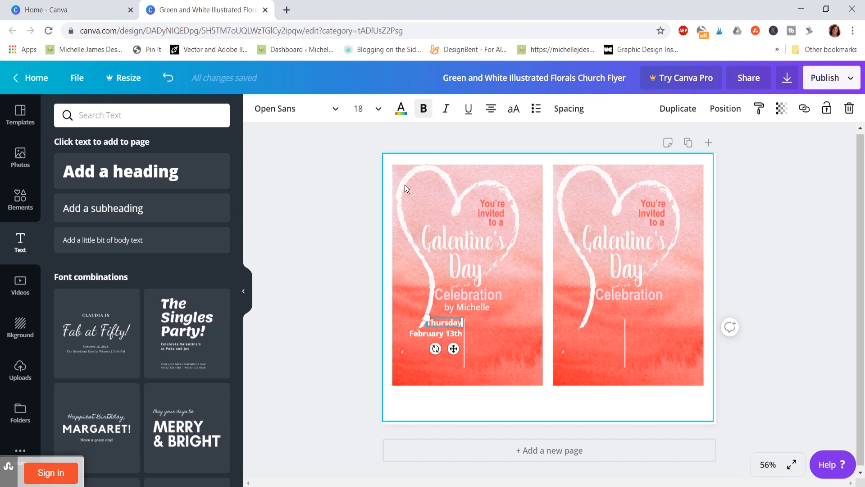
double_click(444, 324)
click(335, 110)
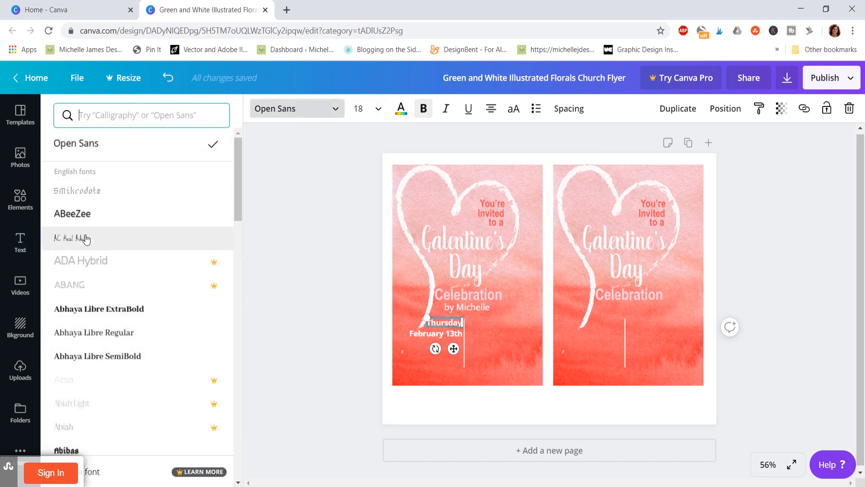
scroll(128, 322, down, 2)
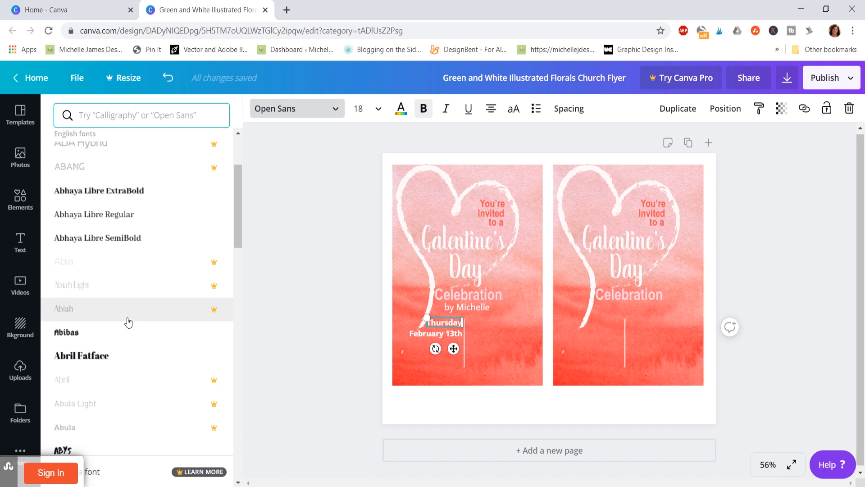
scroll(128, 322, up, 2)
scroll(105, 300, down, 3)
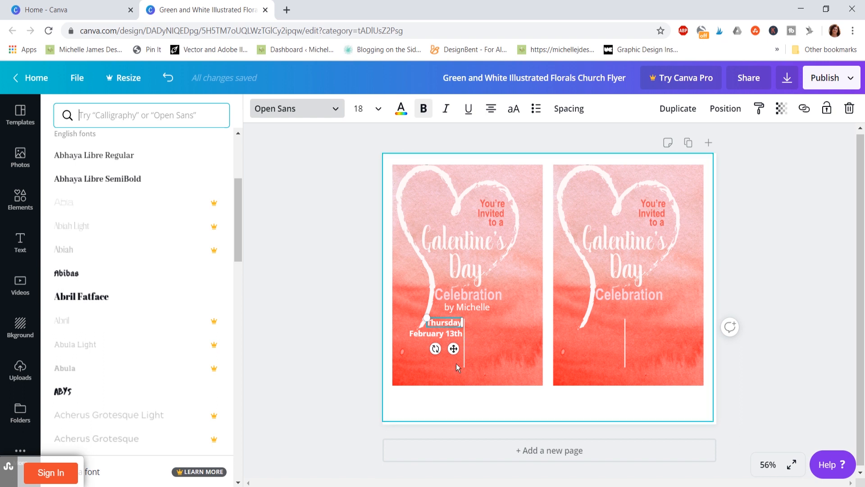
click(439, 360)
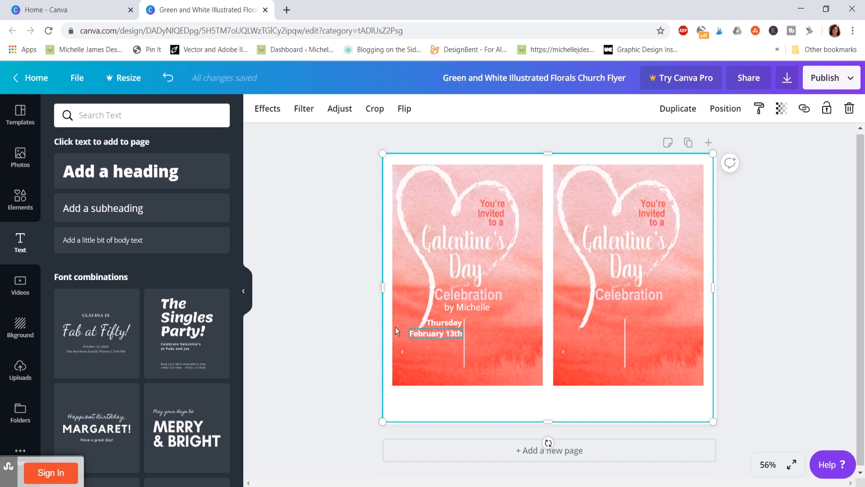
Step: Add a new heading reading "2020" and change its text color to turquoise
click(157, 175)
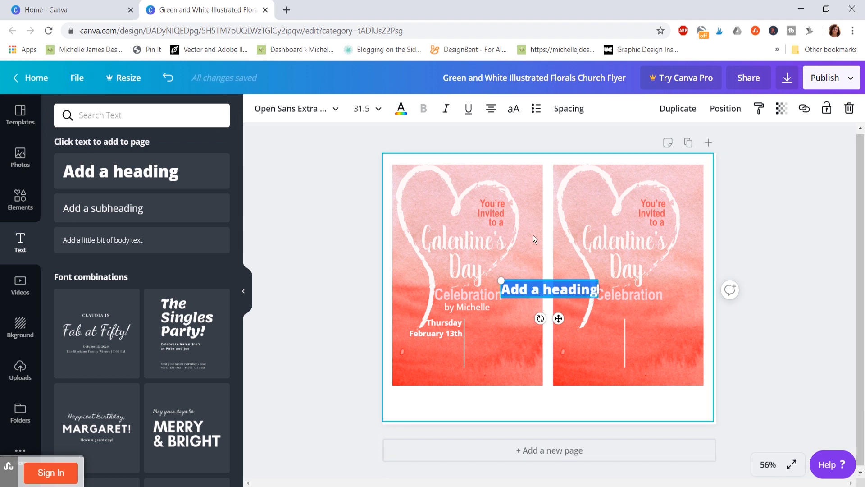
text(2020)
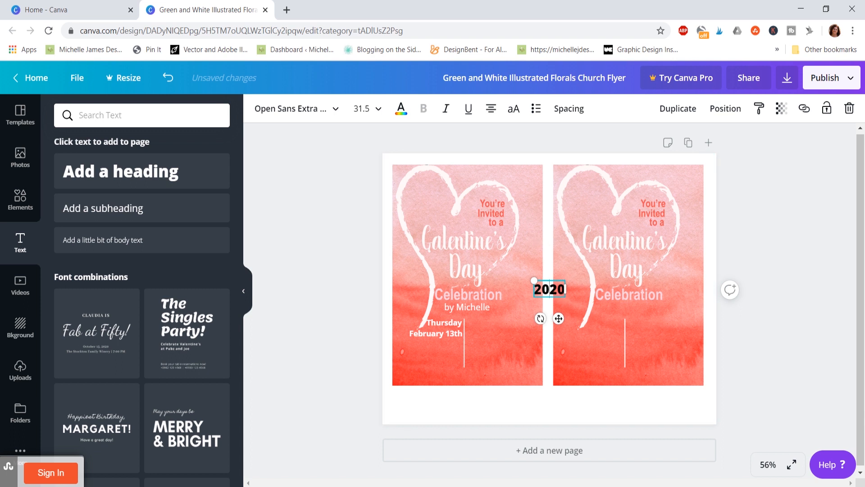
double_click(554, 290)
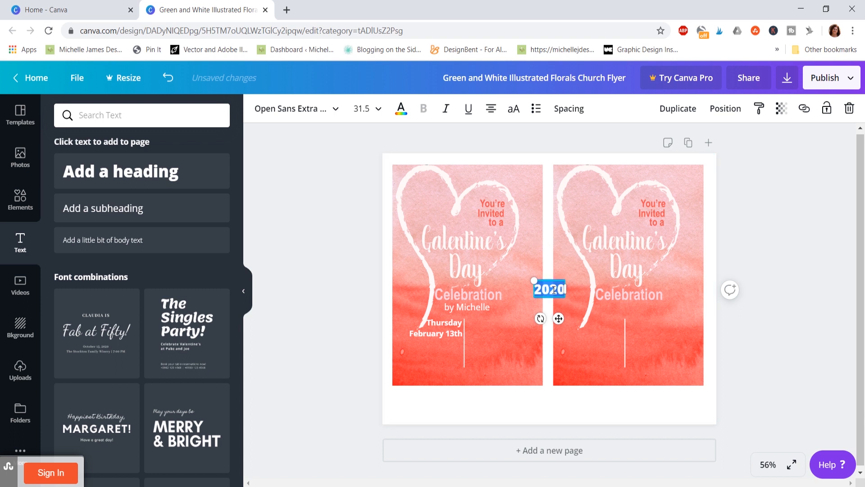
click(401, 109)
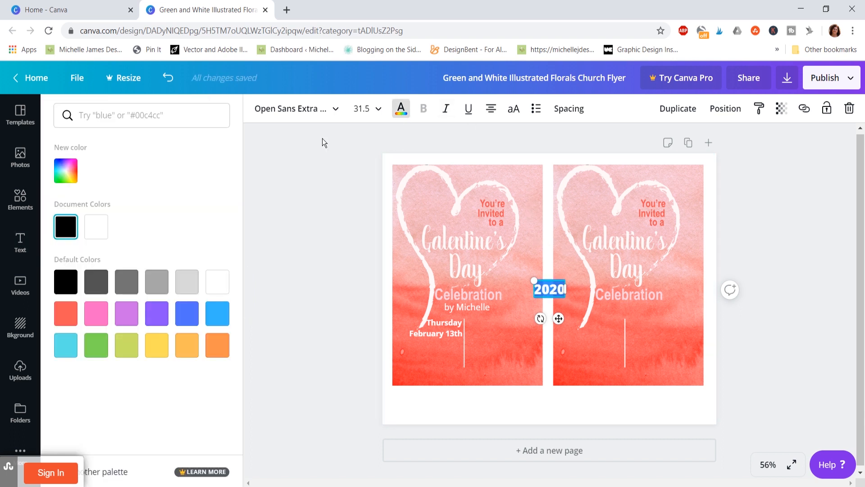
click(66, 345)
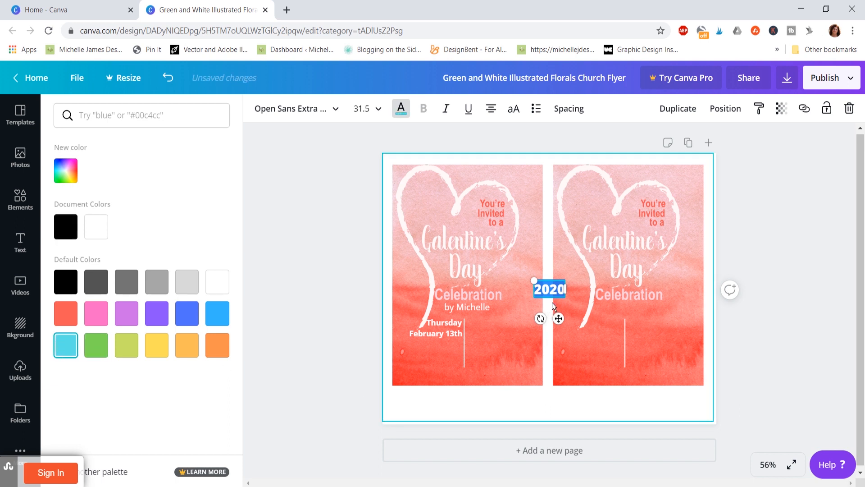
Step: Enlarge "2020" to about size 50 and place it directly below "February 13th" beside the left invitation's divider line
drag(560, 300, 404, 334)
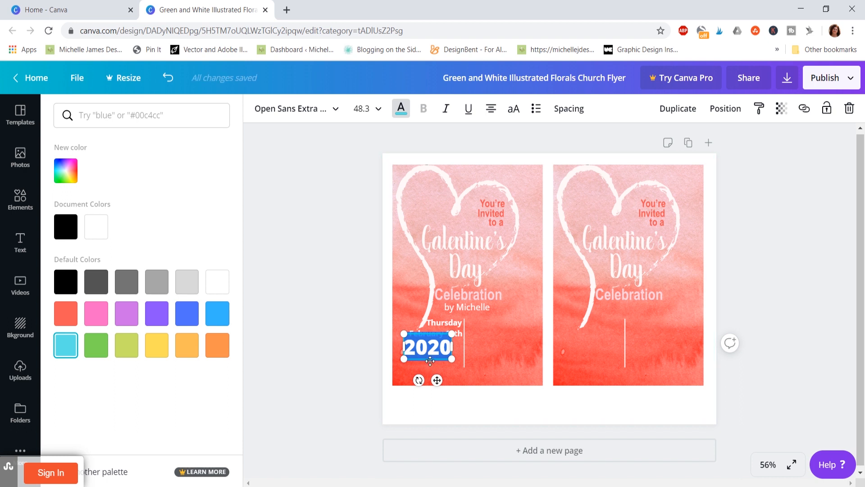
mouse_move(428, 361)
mouse_down()
mouse_move(441, 368)
mouse_move(417, 368)
mouse_up()
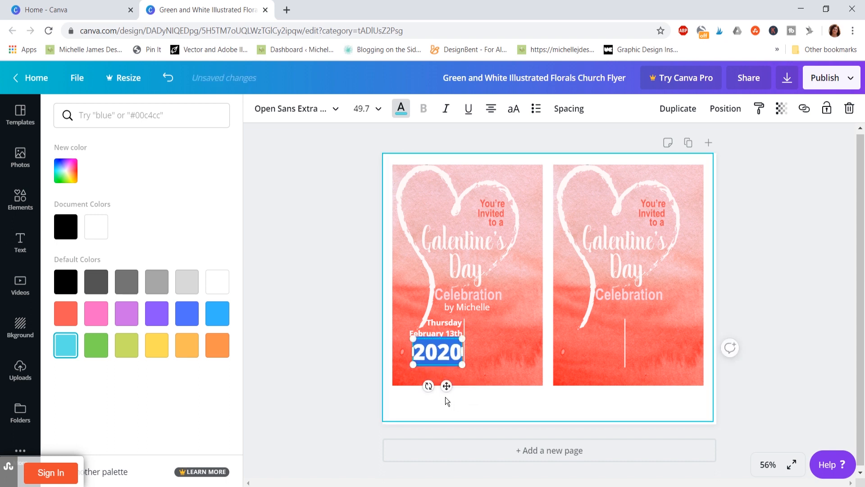
click(485, 384)
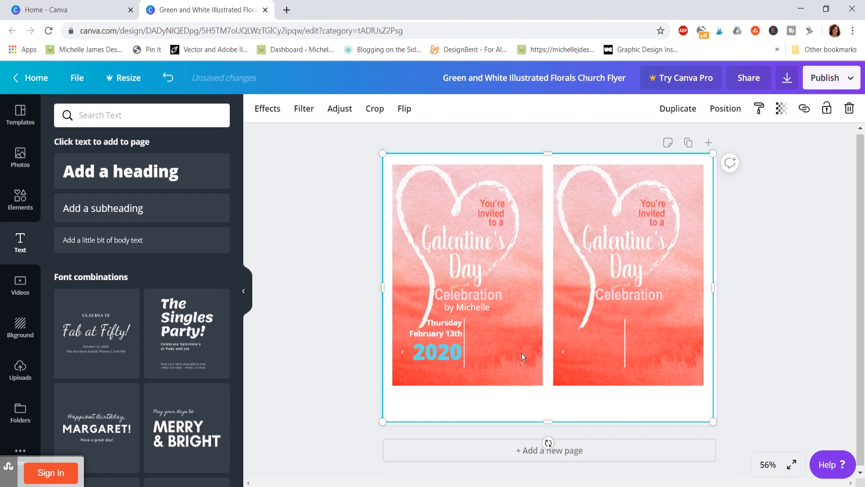
Step: Nudge the "Thursday", "February 13th" and "2020" lines together slightly left and down, away from the left invitation's divider line
click(448, 323)
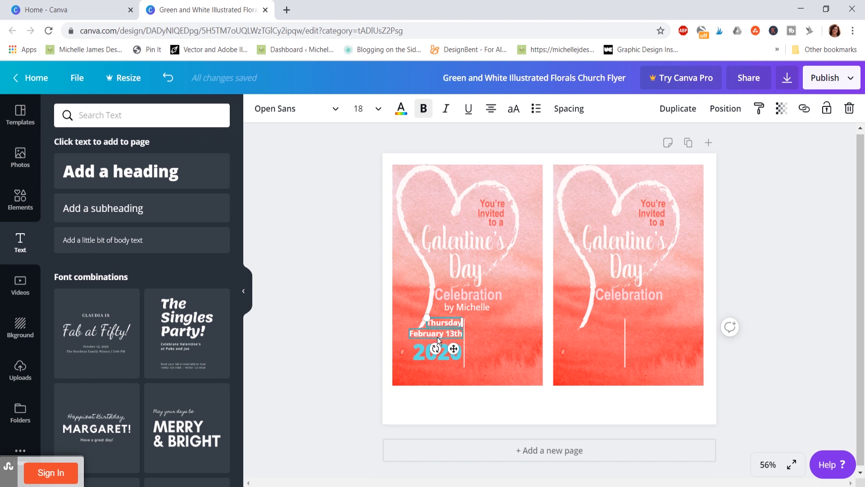
shift+click(434, 334)
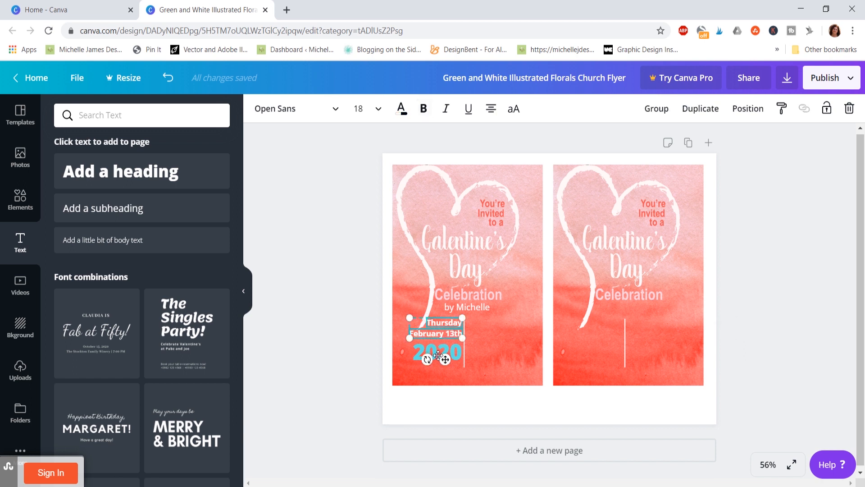
shift+click(436, 355)
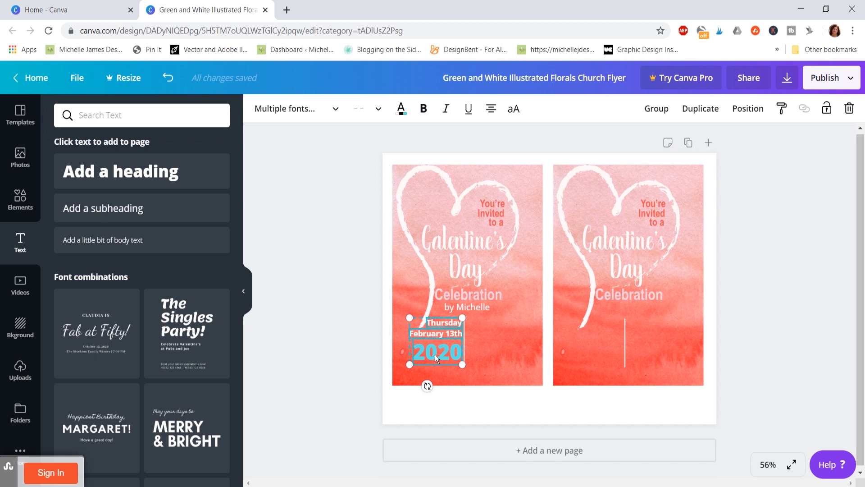
key(Left)
key(Left)
key(Left)
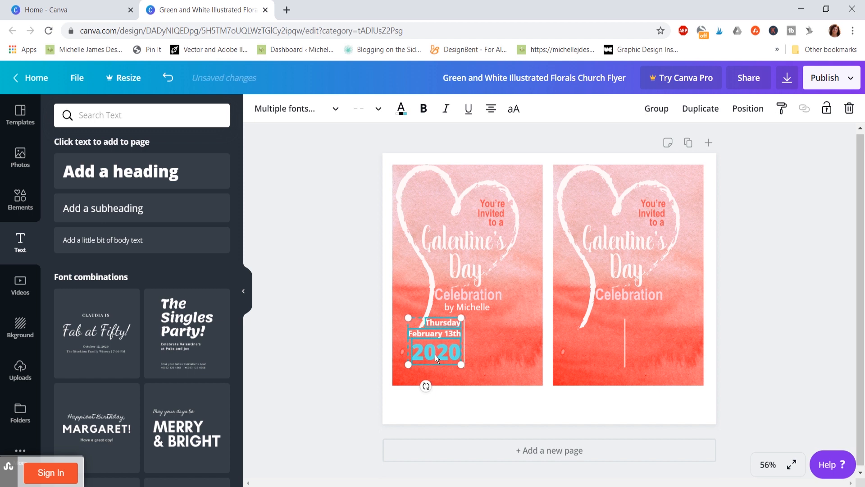
key(Down)
key(Down)
key(Down)
key(Down)
key(Down)
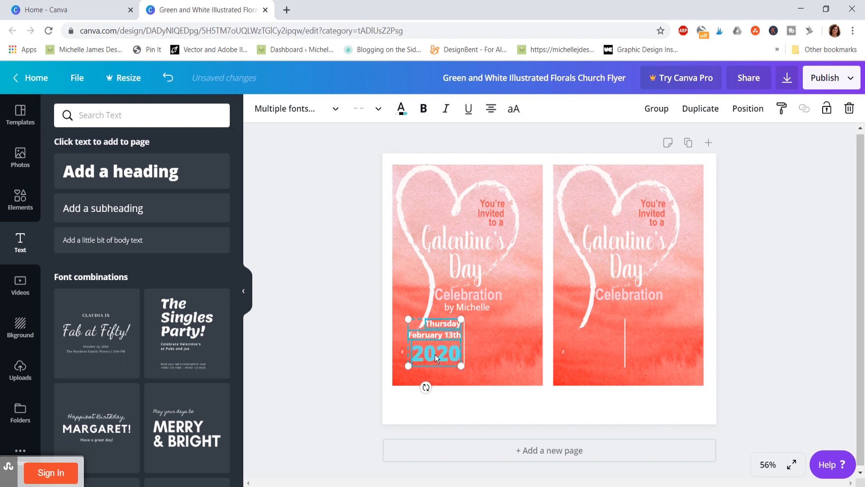
key(Down)
key(Down)
key(Down)
key(Down)
key(Down)
key(Down)
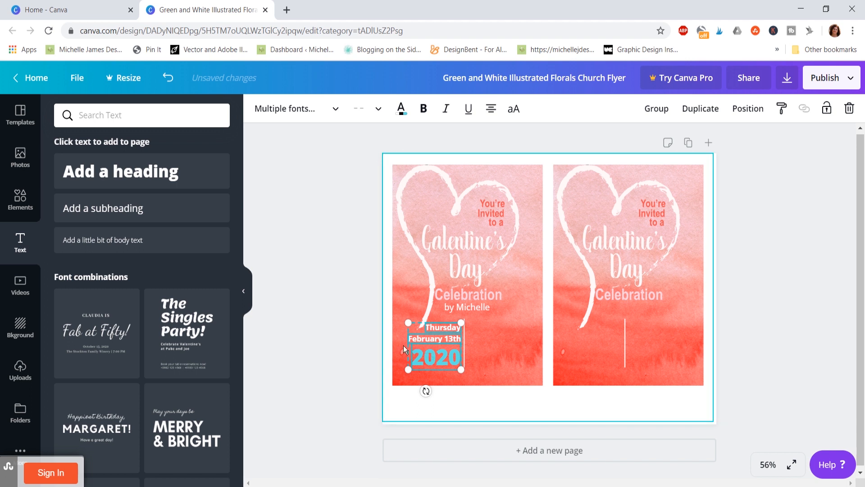
click(425, 390)
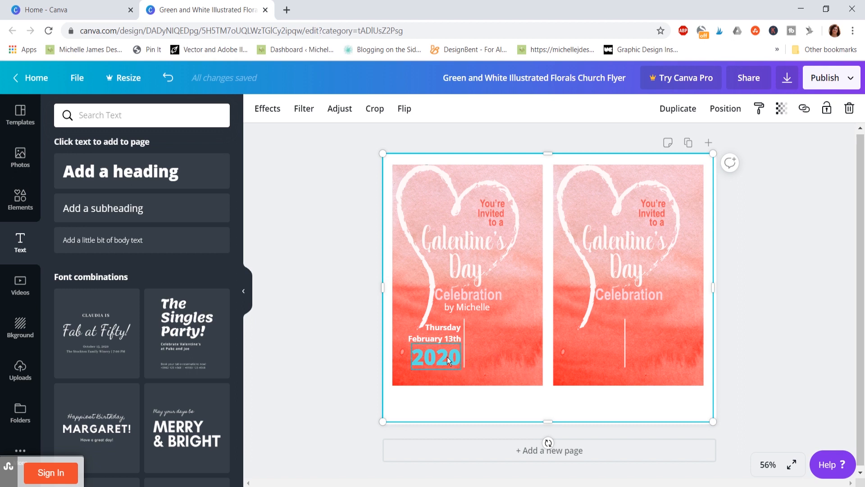
Step: Nudge "Thursday" on the left invitation slightly down, closer to "February 13th"
click(441, 326)
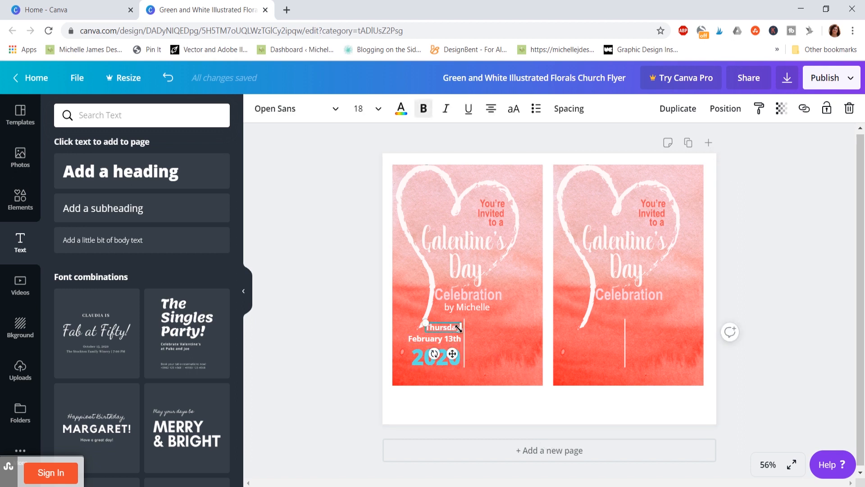
key(Down)
key(Down)
key(Down)
key(Down)
key(Down)
key(Down)
key(Down)
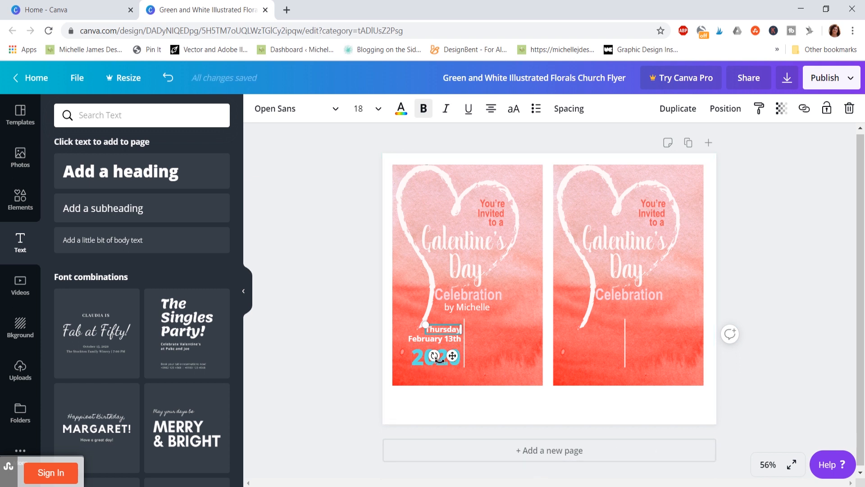
click(394, 346)
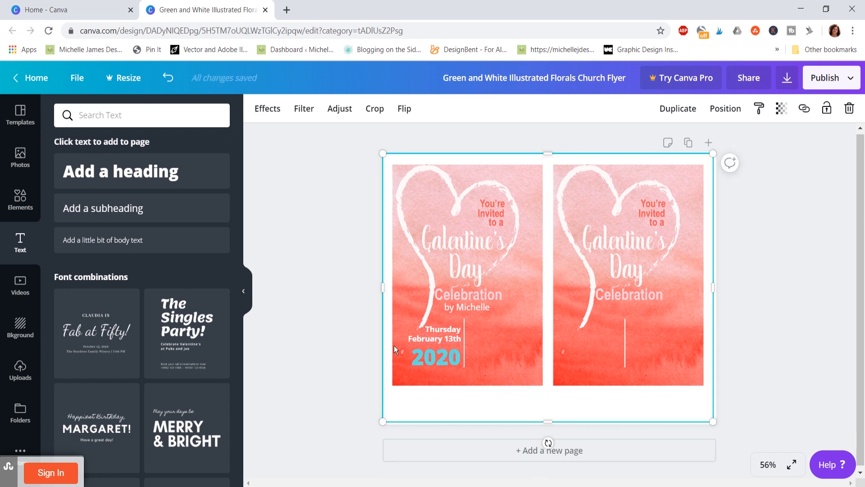
Step: Nudge "2020" slightly up toward "February 13th", keeping the background image aligned with the page's top edge
click(444, 358)
key(shift+Up)
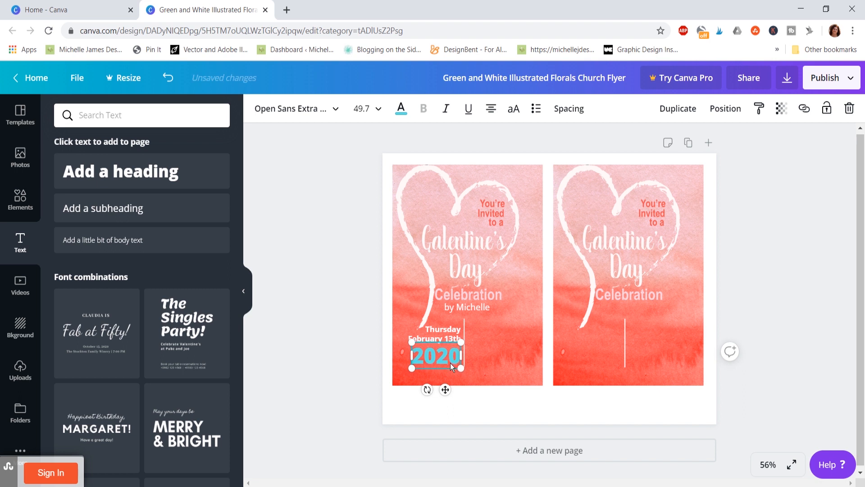
click(480, 382)
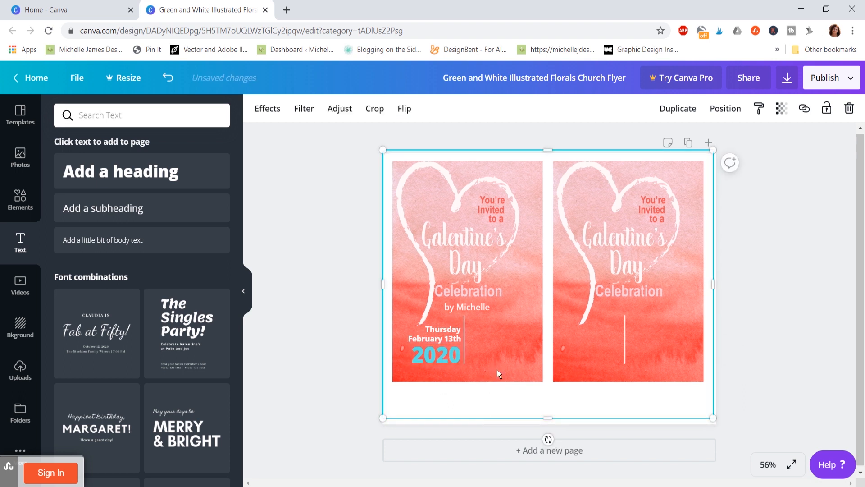
drag(496, 365, 494, 365)
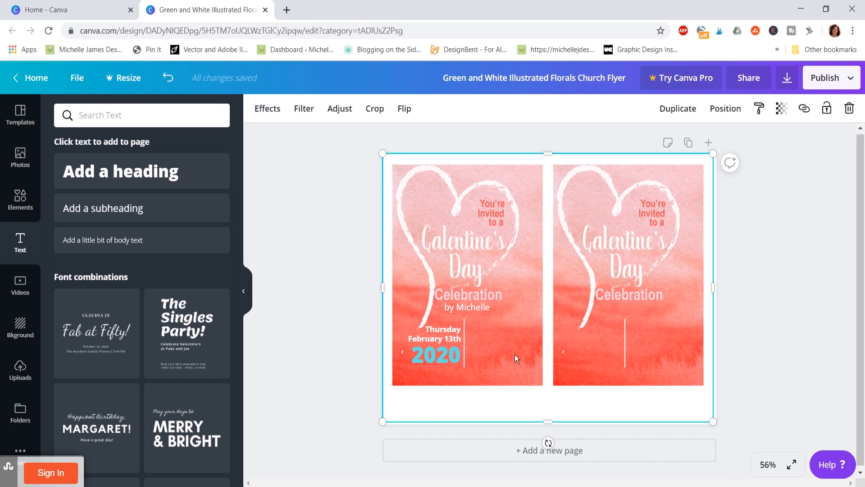
Step: Copy the "Thursday", "February 13th" and "2020" lines to the same position beside the right invitation's divider line
click(444, 328)
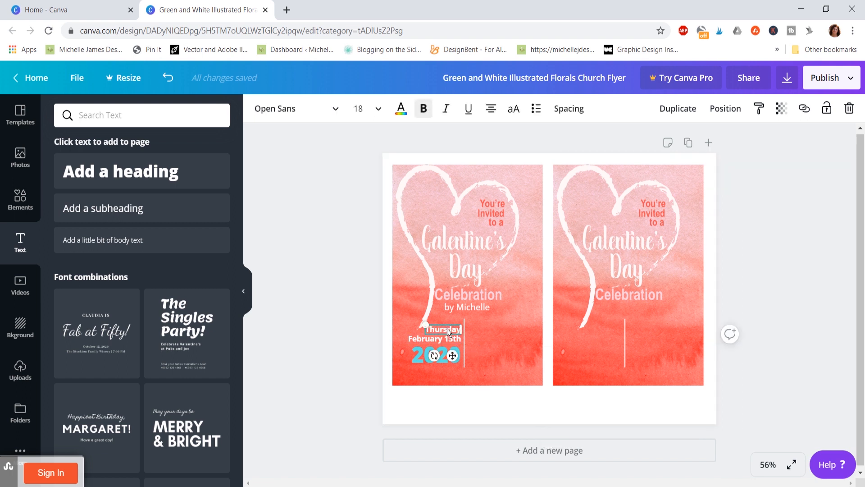
shift+click(436, 335)
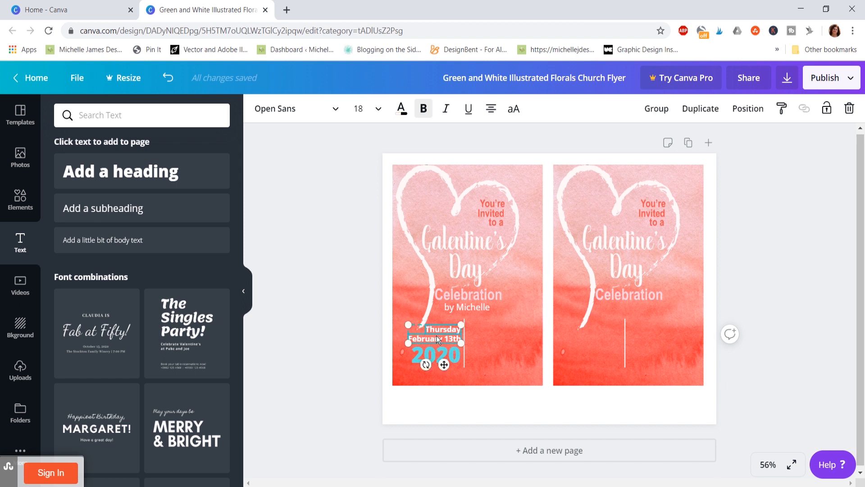
shift+click(433, 356)
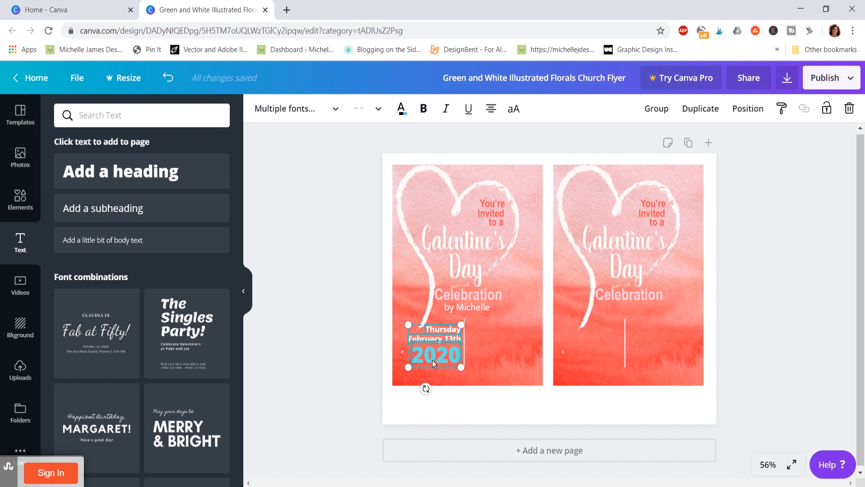
click(532, 366)
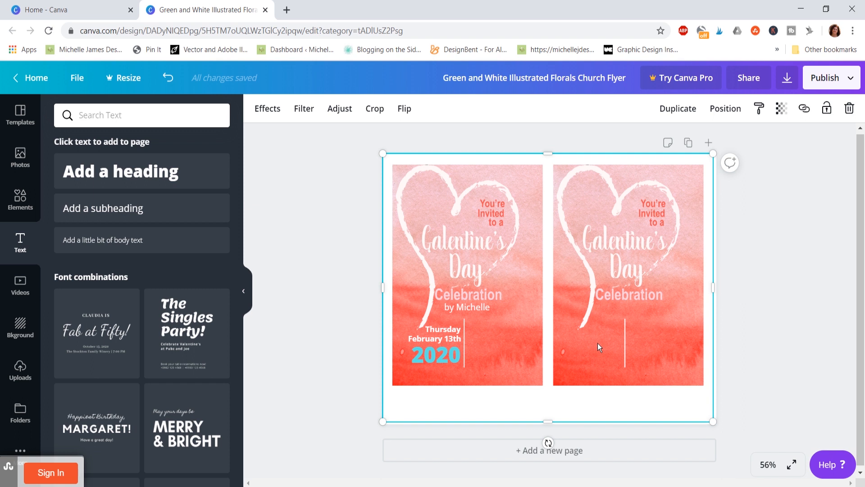
key(ctrl+v)
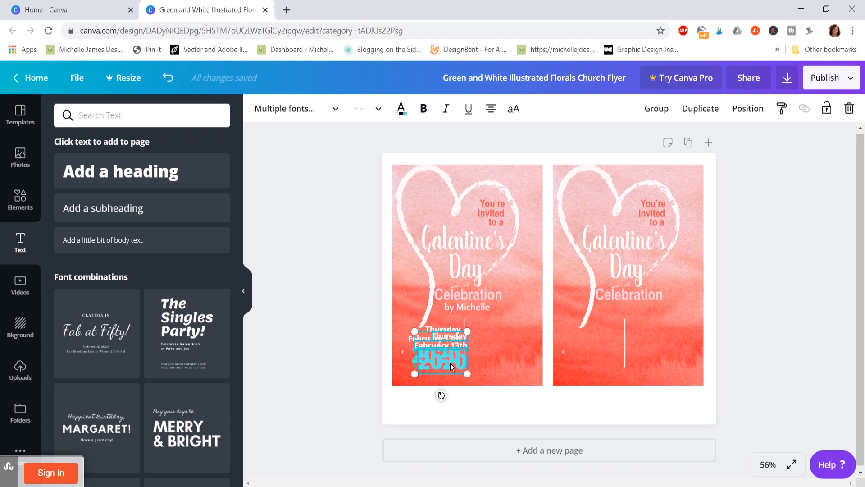
drag(463, 364, 618, 350)
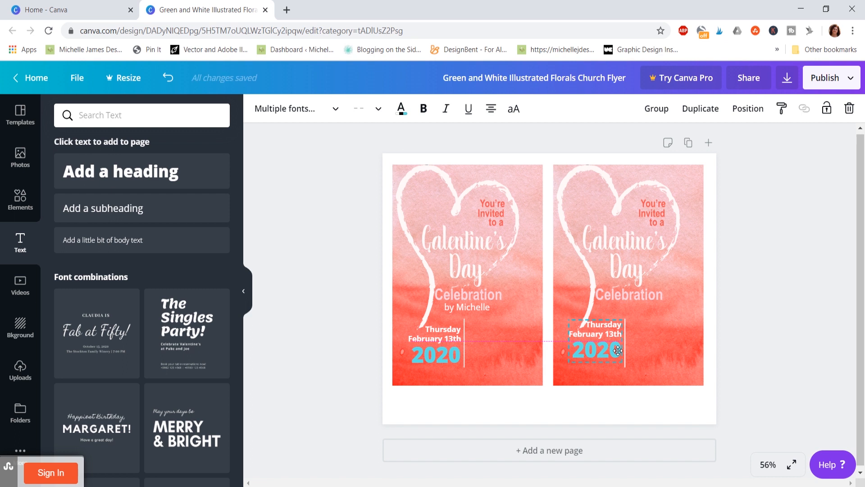
drag(618, 351, 618, 355)
click(621, 395)
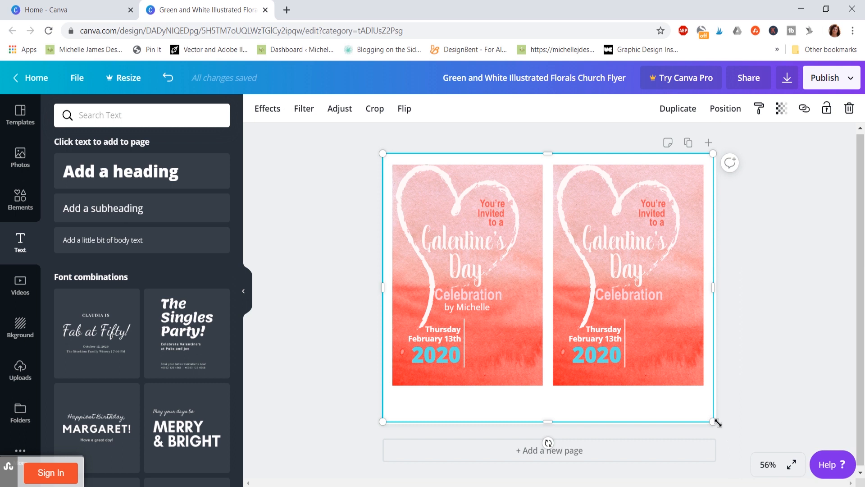
Step: Enlarge the invitation background image slightly to fill the page, and download the design as a PNG
drag(713, 422, 716, 423)
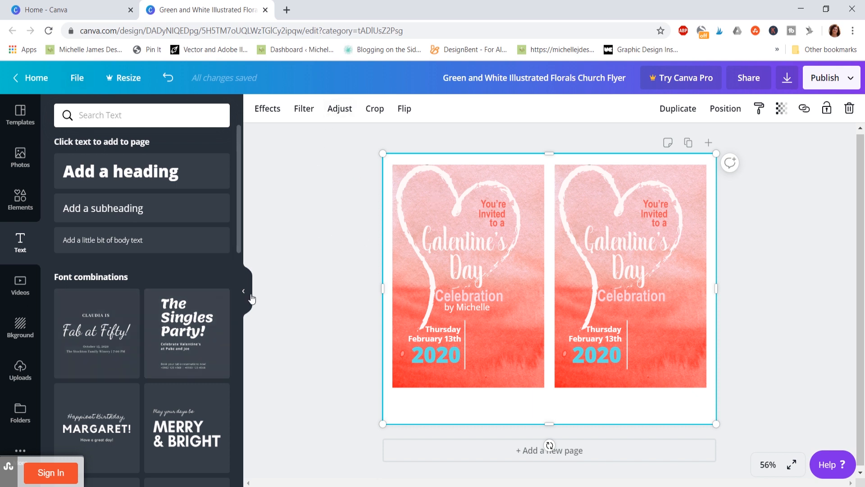
click(787, 82)
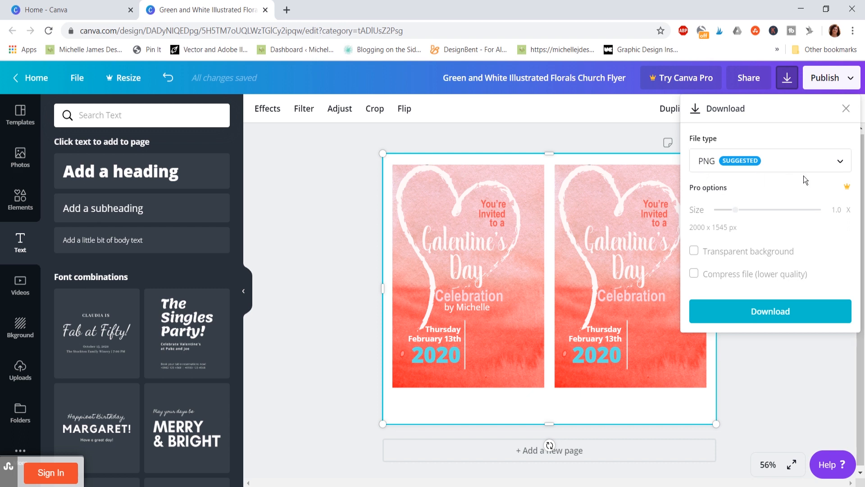
click(841, 163)
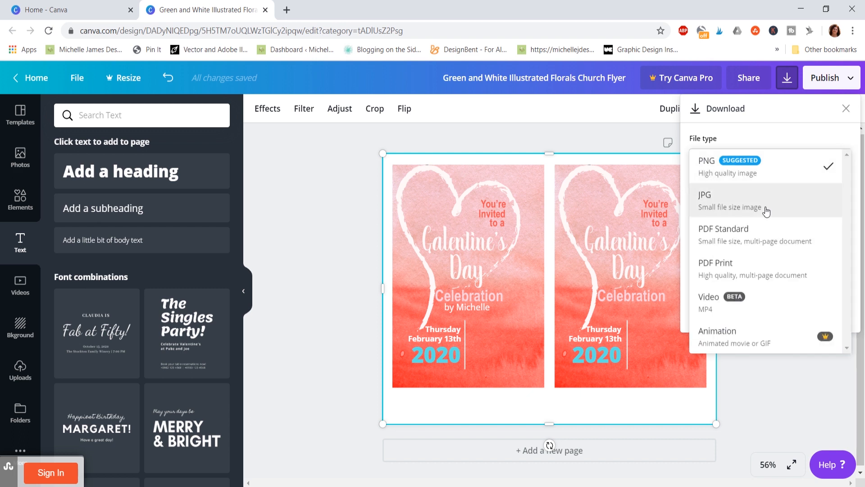
click(769, 366)
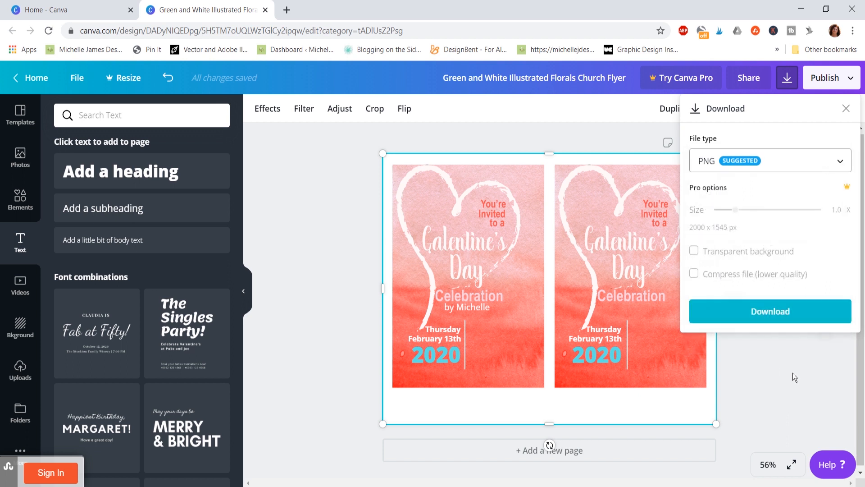
click(767, 313)
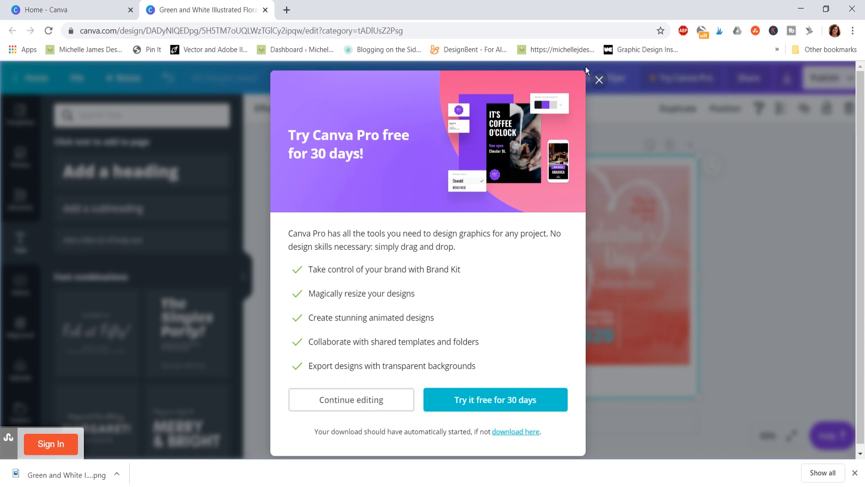
click(598, 81)
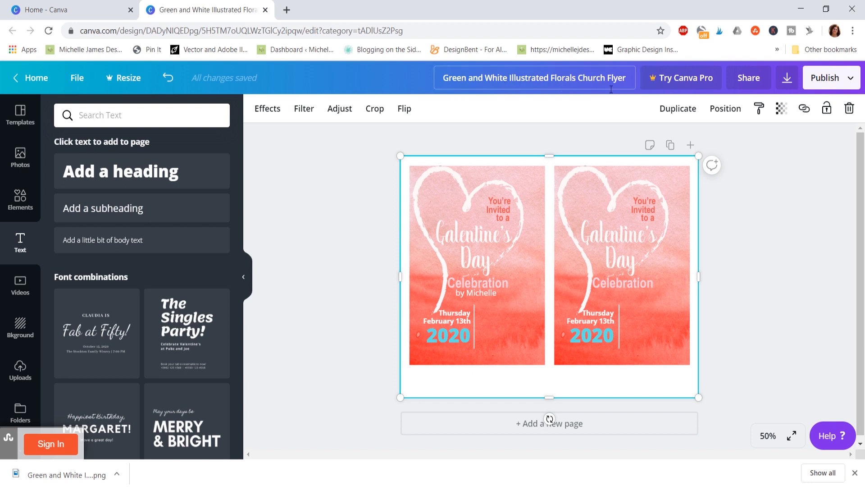
Step: Open the downloaded PNG in Photos to check it, and close the viewer
click(71, 475)
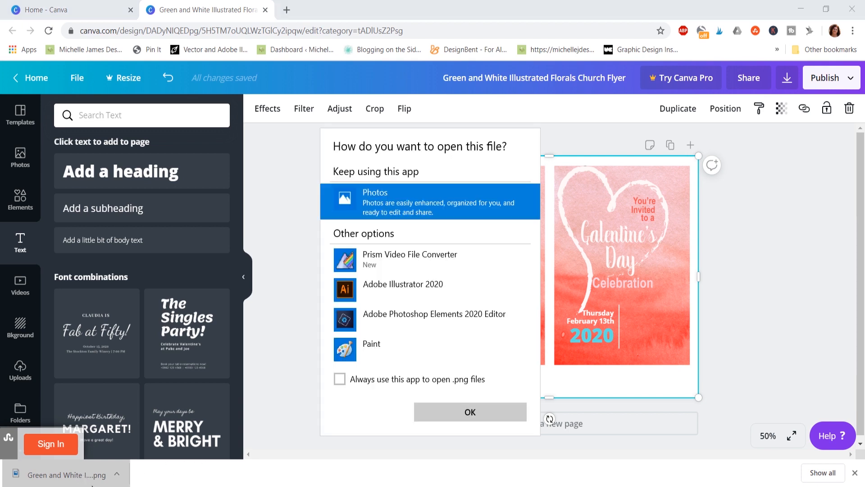
click(76, 476)
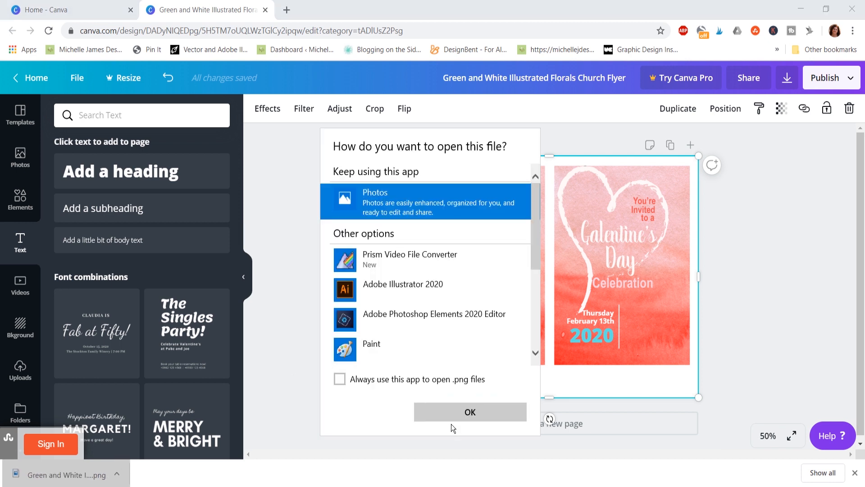
click(457, 419)
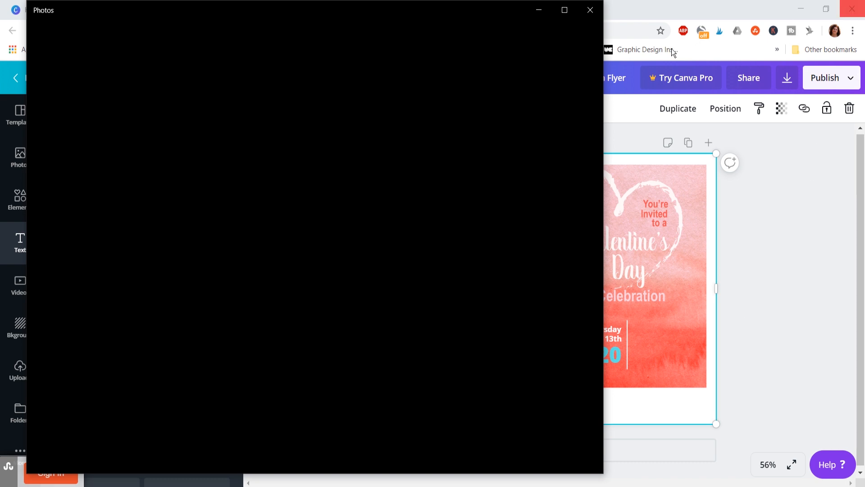
click(585, 10)
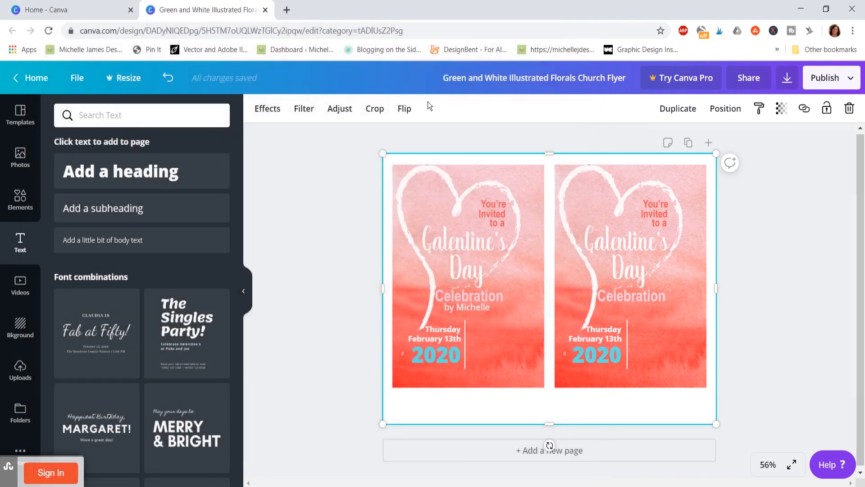